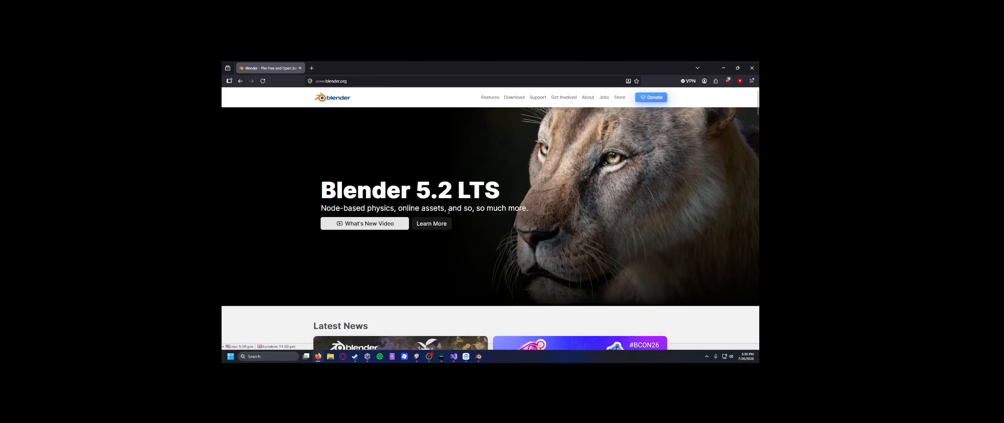
Step: Open the Blender download page and examine the builds for other platforms and the release notes
click(516, 97)
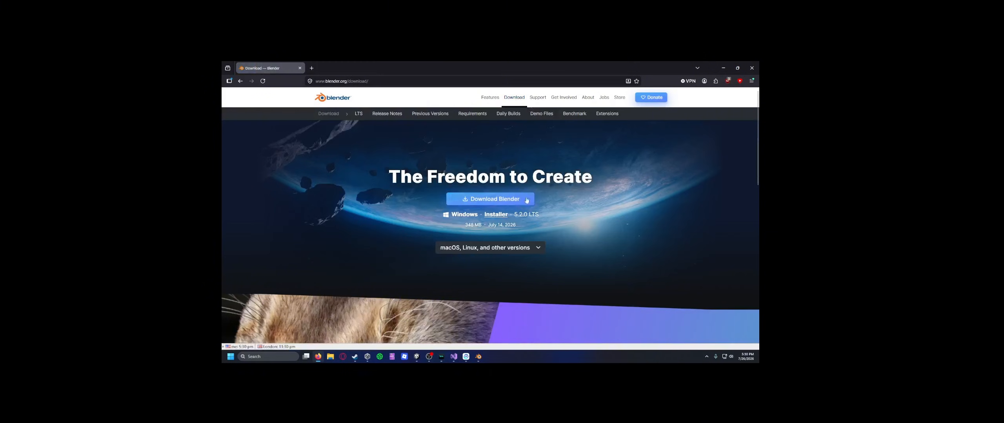
click(474, 247)
scroll(471, 231, down, 3)
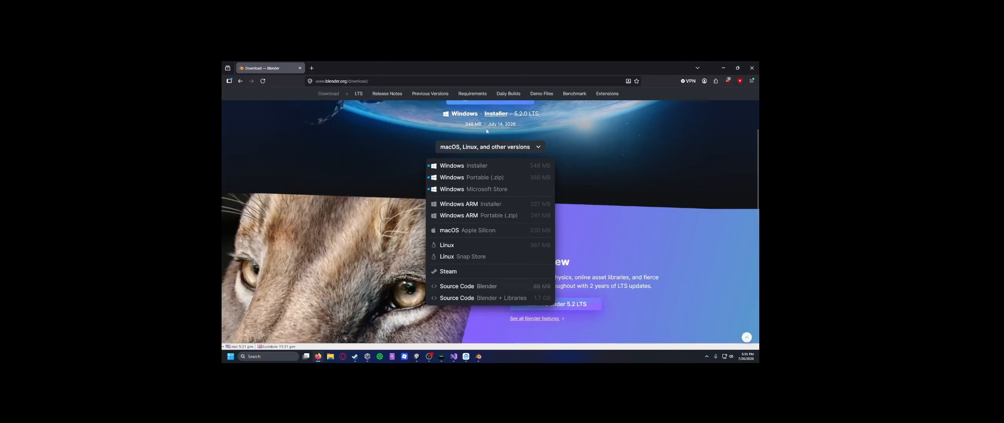
click(387, 93)
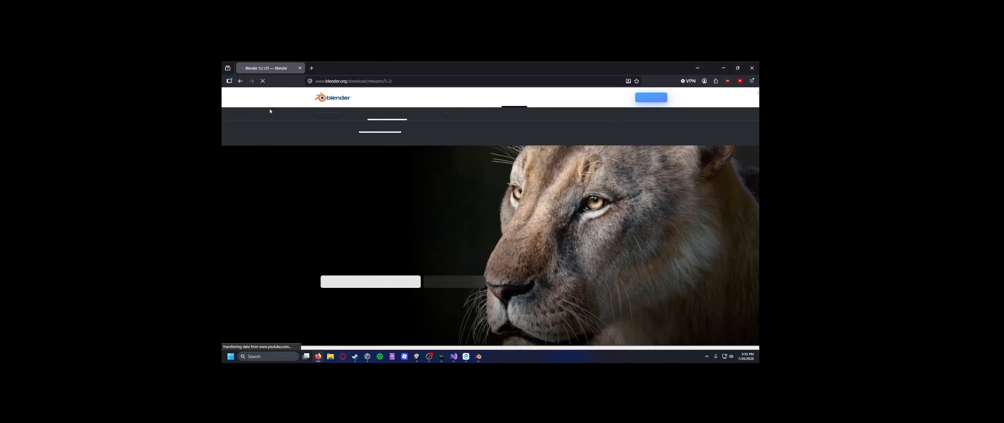
click(240, 80)
scroll(518, 204, up, 2)
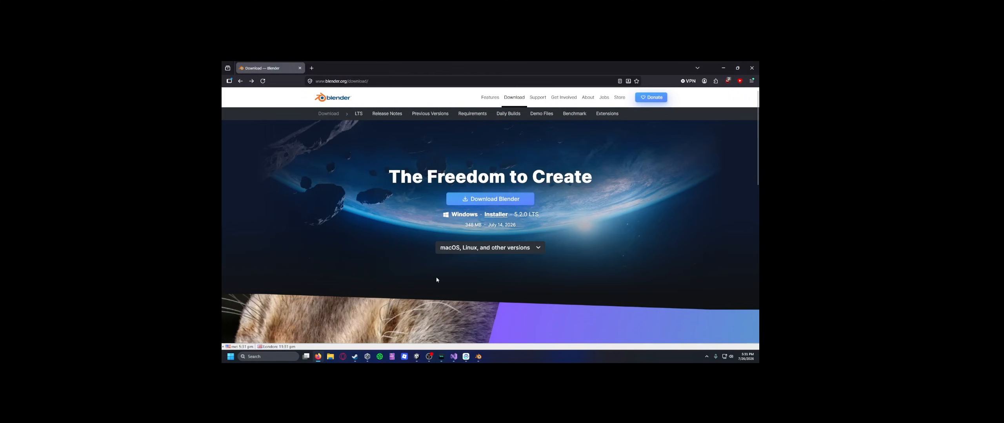
Step: Switch to Blender and view the Scripting workspace before returning to the Layout workspace
click(478, 356)
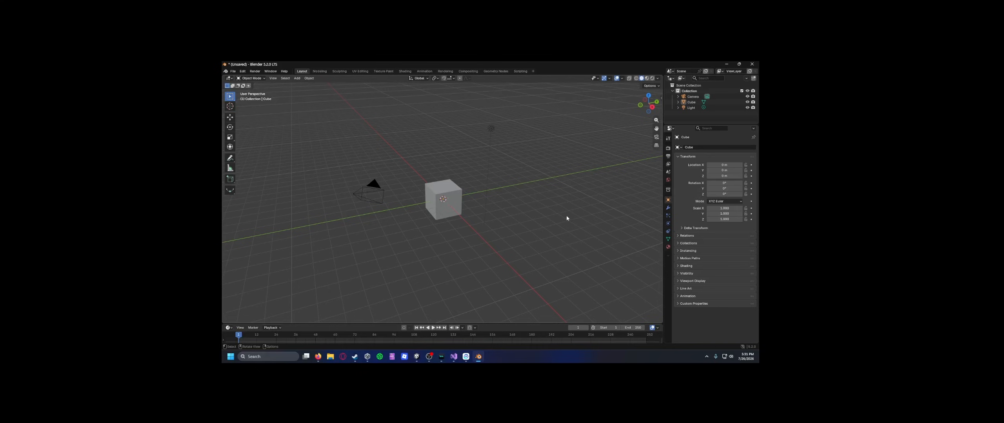
click(521, 71)
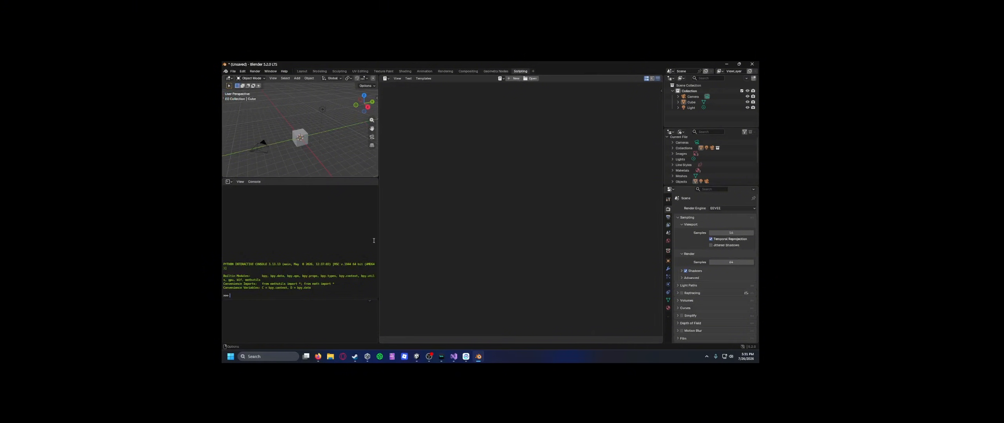
click(302, 71)
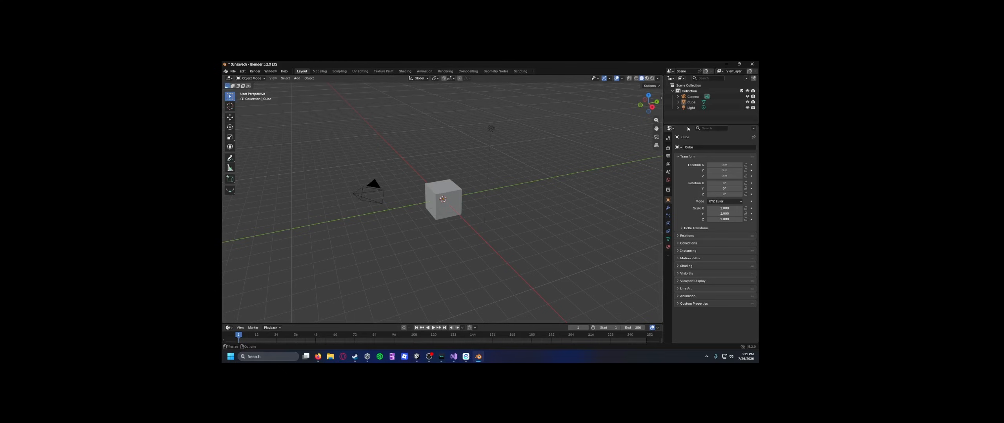
Step: Enlarge the Outliner area and compare Blender's object list and properties with Unity's Hierarchy and Inspector
mouse_move(688, 124)
mouse_down()
mouse_move(687, 196)
mouse_move(686, 138)
mouse_up()
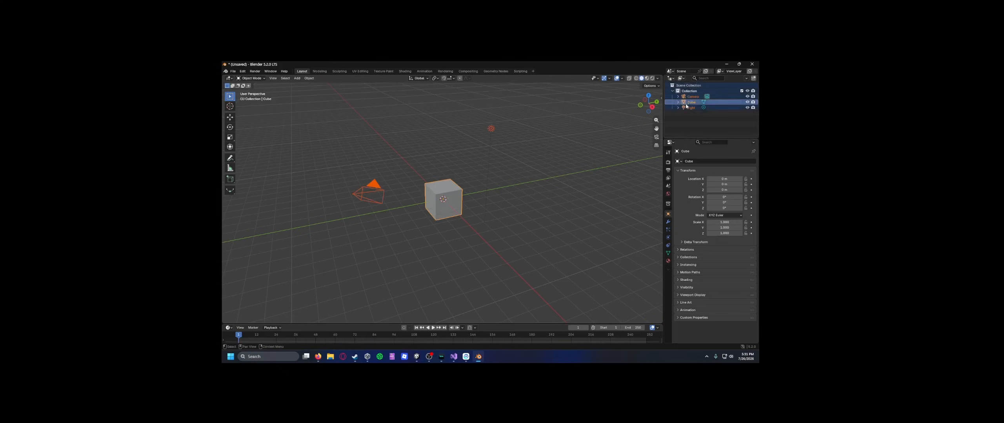
click(416, 361)
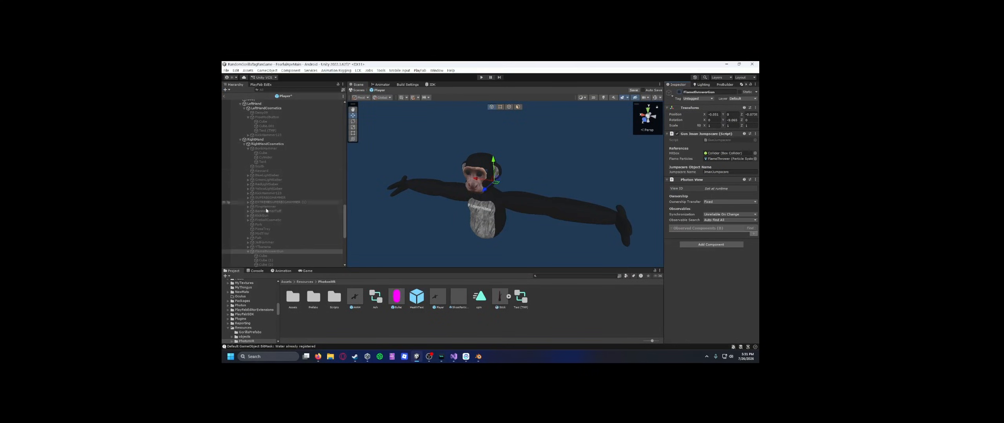
click(478, 358)
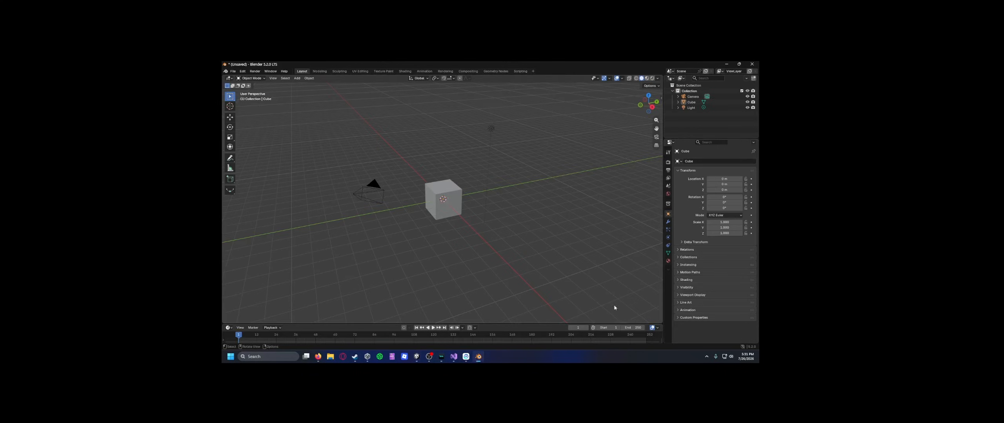
click(416, 357)
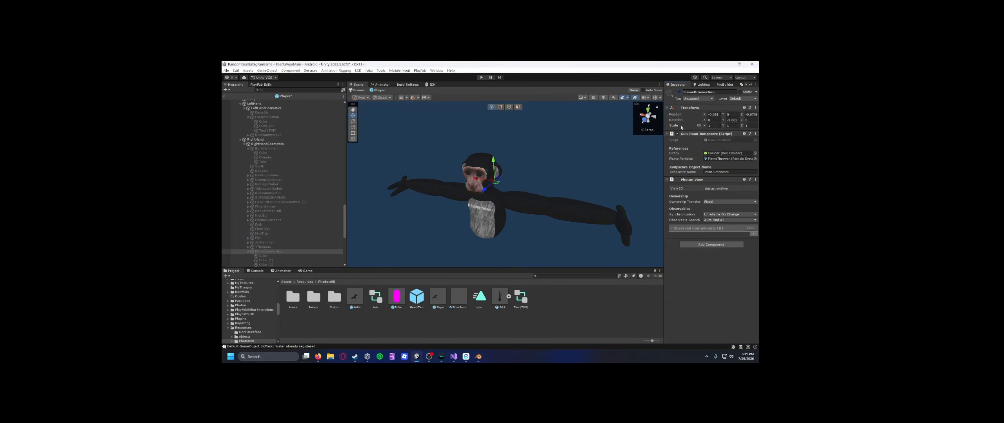
click(483, 361)
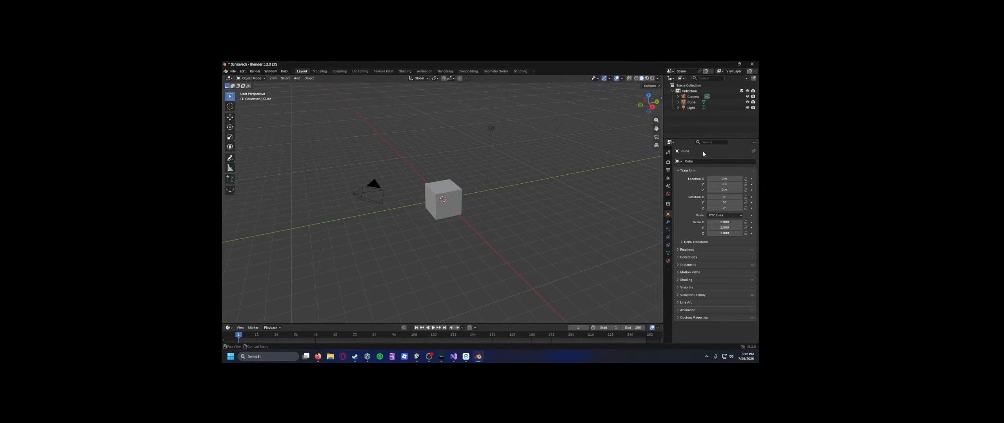
Step: Select the cube, try changing its location values in the object properties, and undo the changes
click(438, 201)
scroll(439, 201, down, 2)
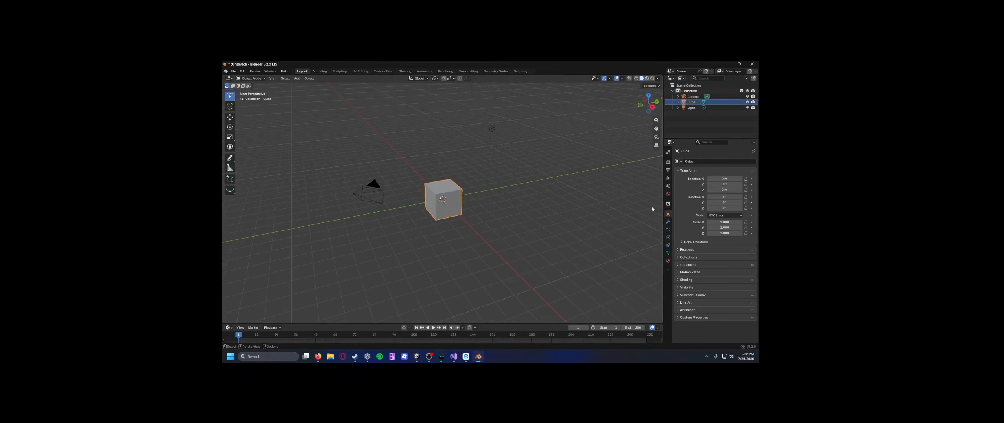
drag(721, 184, 733, 203)
key(ctrl+z)
key(ctrl+z)
mouse_move(717, 227)
mouse_down()
mouse_move(737, 228)
mouse_move(718, 227)
mouse_up()
click(686, 287)
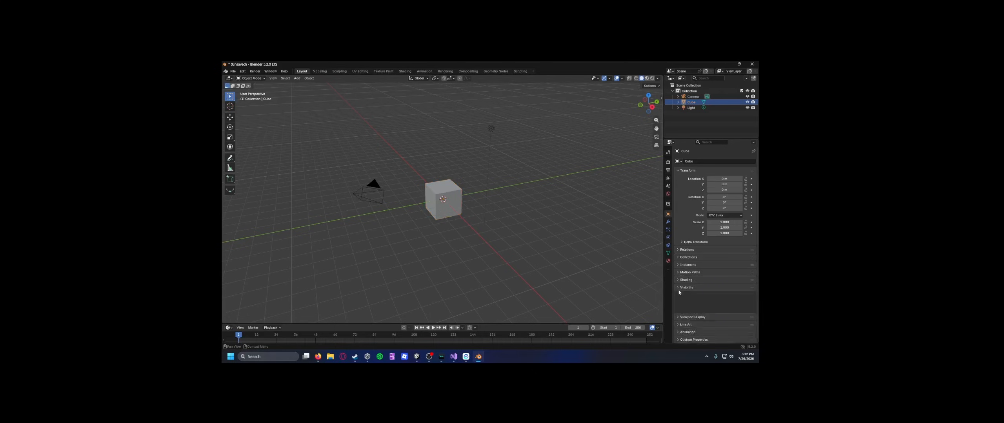
Step: Show the cube's material properties and compare them with the Inspector in Unity before returning to Blender
click(668, 260)
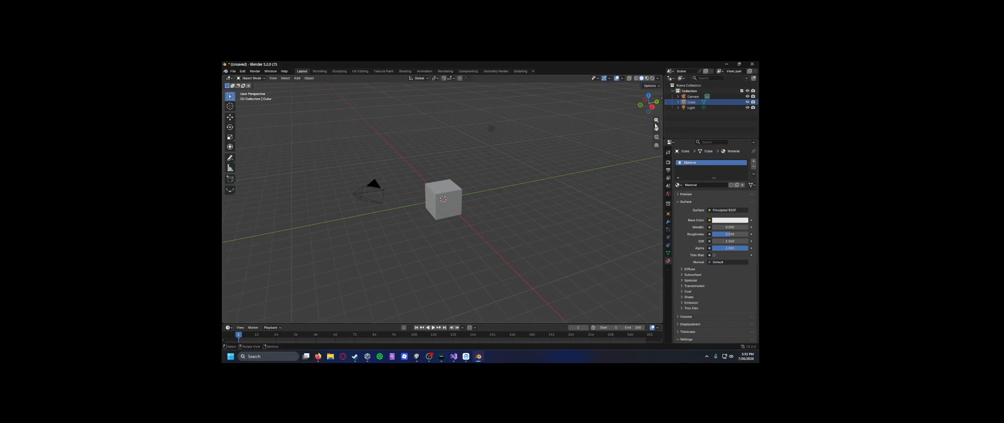
key(alt+Tab)
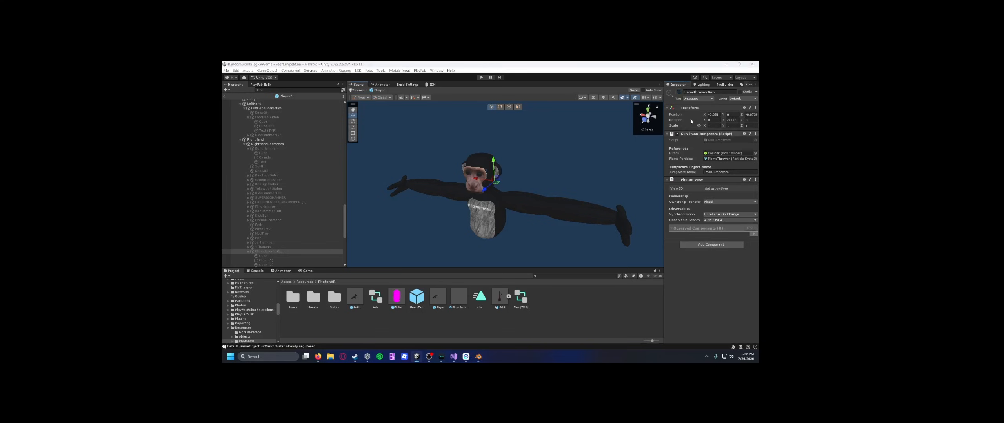
key(alt+Tab)
Step: View the cube from the right orthographic side and orbit to a raised perspective of the scene
click(653, 108)
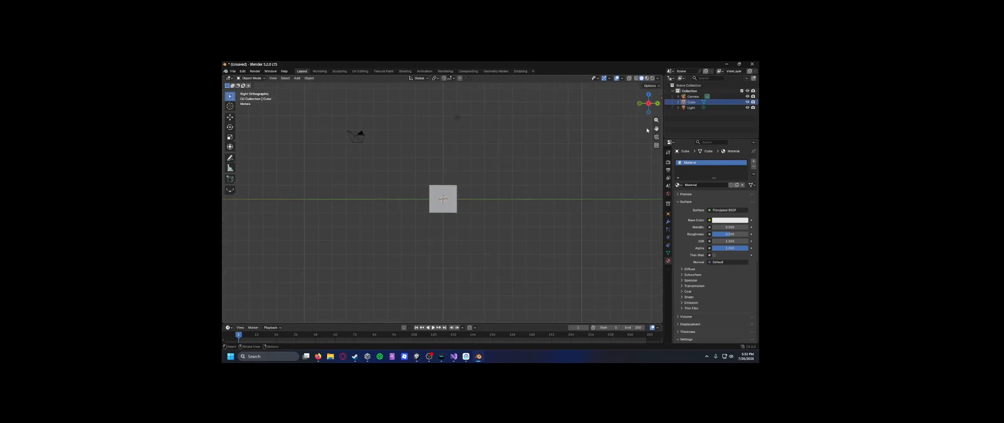
click(648, 105)
drag(645, 100, 499, 205)
middle_drag(500, 206, 528, 190)
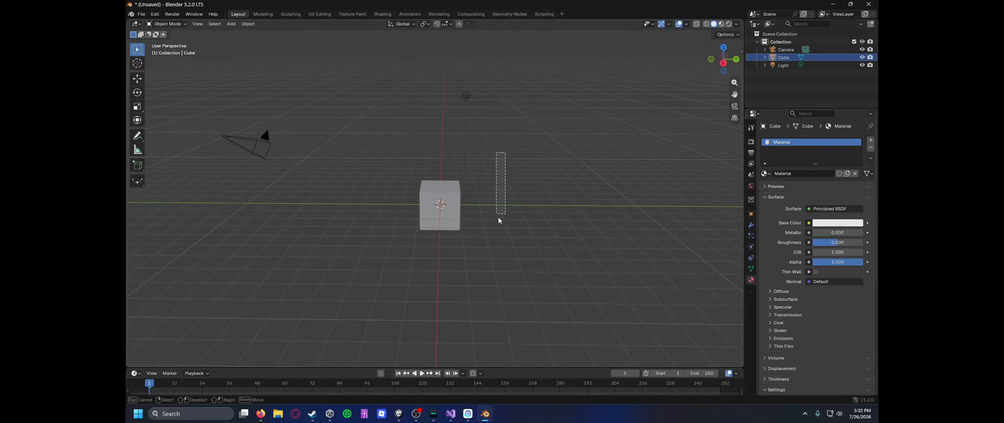
right_click(544, 139)
middle_drag(522, 62, 126, 176)
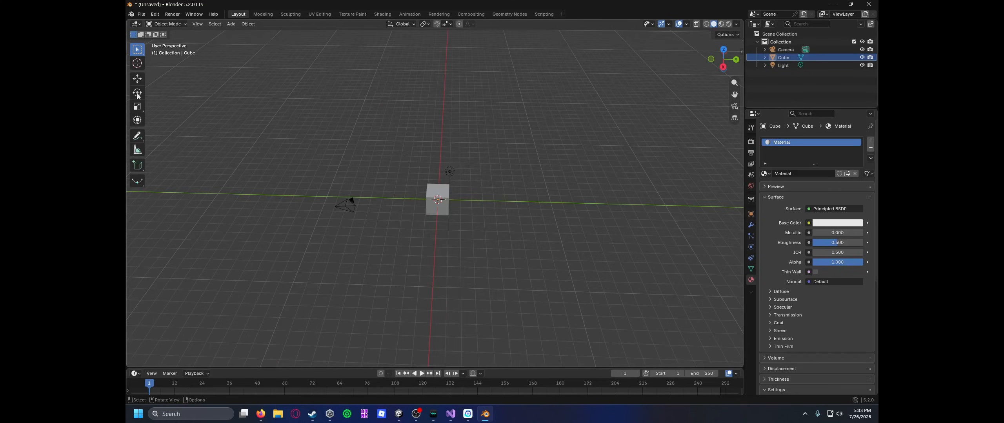
Step: Try moving the cube away from the origin with the Move tool and undo the move
click(137, 78)
click(438, 200)
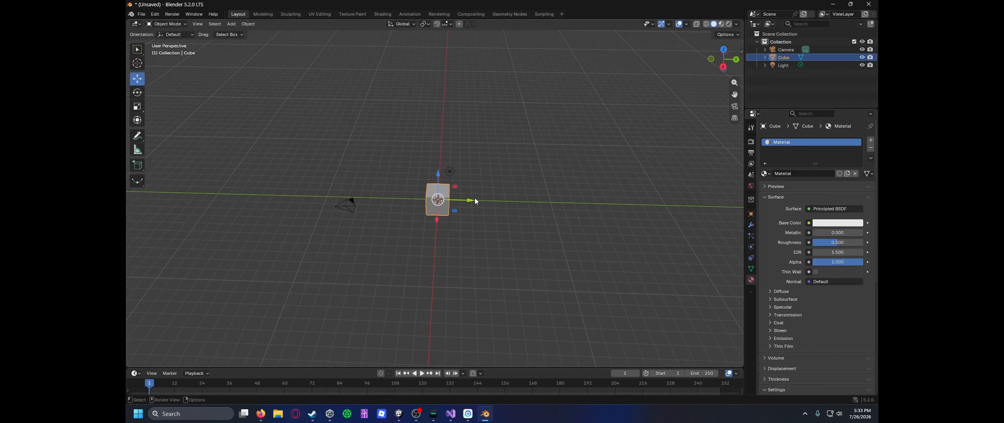
drag(437, 199, 626, 204)
key(ctrl+z)
Step: Try the Rotate and Scale tools on the cube, stretching it along the X axis and cancelling the scaling
key(shift+space)
key(r)
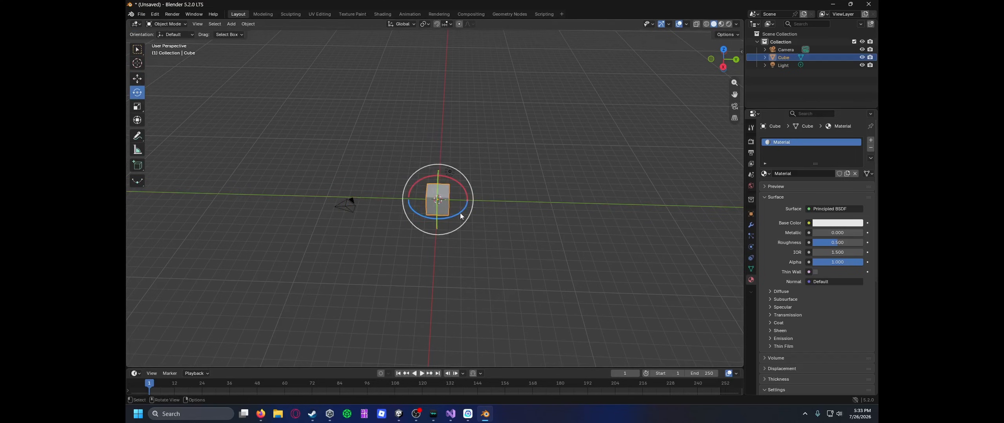
click(137, 106)
key(s)
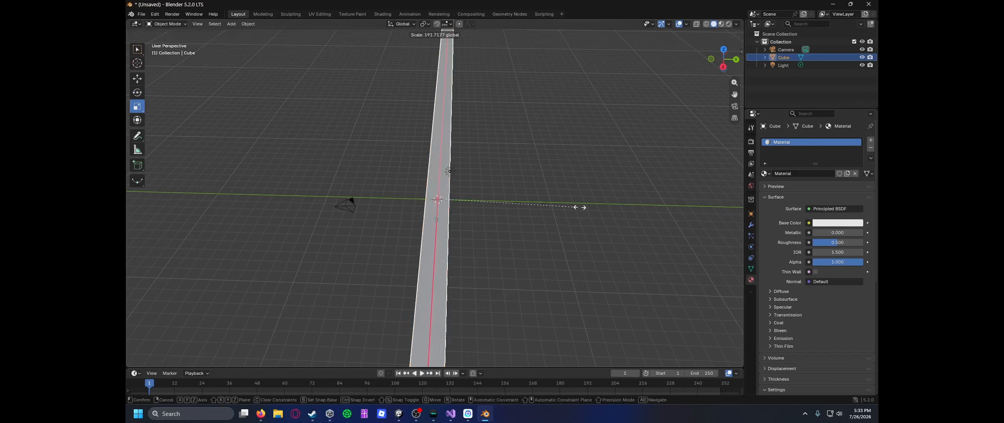
key(Escape)
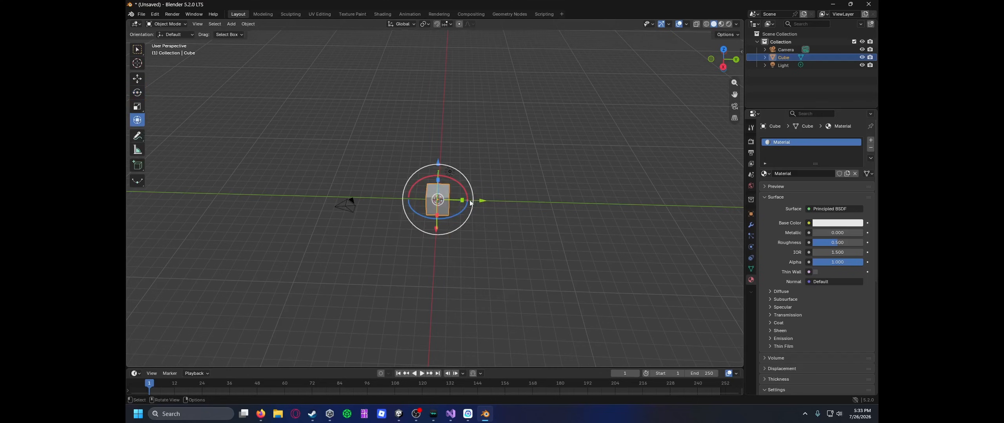
Step: Try box-selecting the objects around the cube with the Select Box tool and clear the selection
click(137, 78)
click(137, 49)
drag(271, 104, 636, 298)
click(265, 194)
Step: Place the 3D cursor just beside the cube, return to the Select Box tool and leave all objects deselected
click(137, 62)
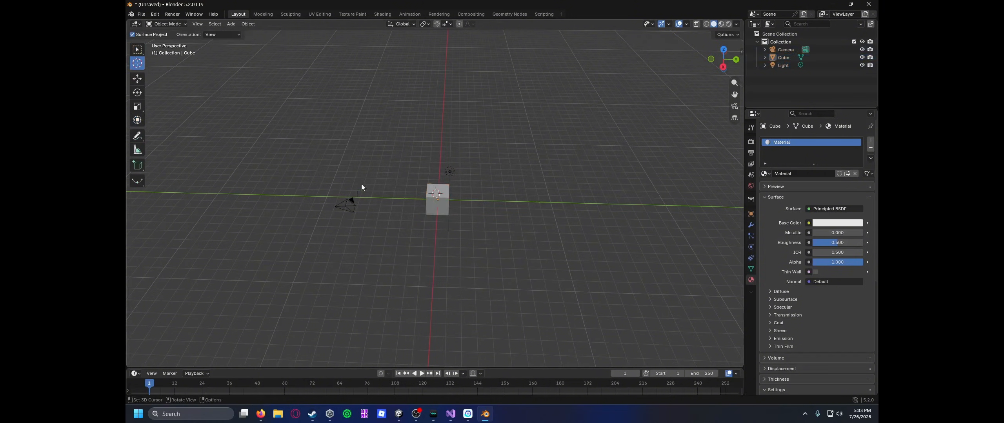
drag(361, 185, 384, 204)
key(w)
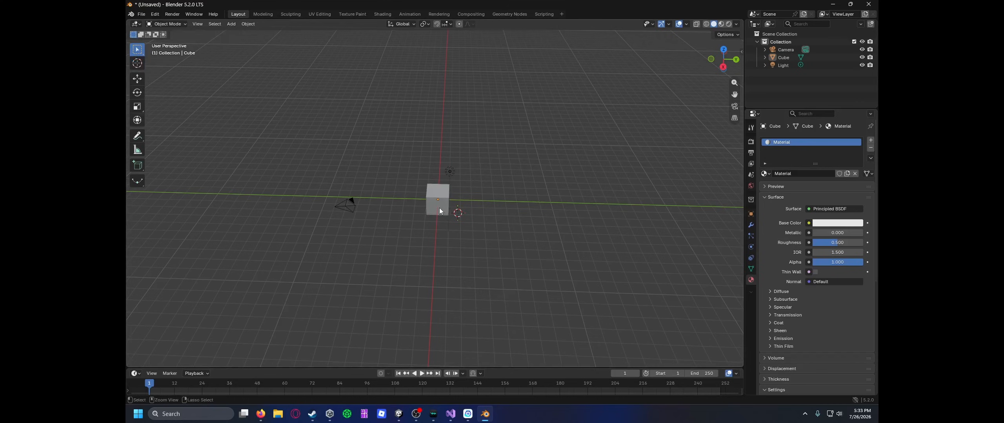
key(a)
key(alt+a)
Step: Draw a large extra box over the default cube with the Add Cube tool and delete it
click(137, 166)
click(138, 136)
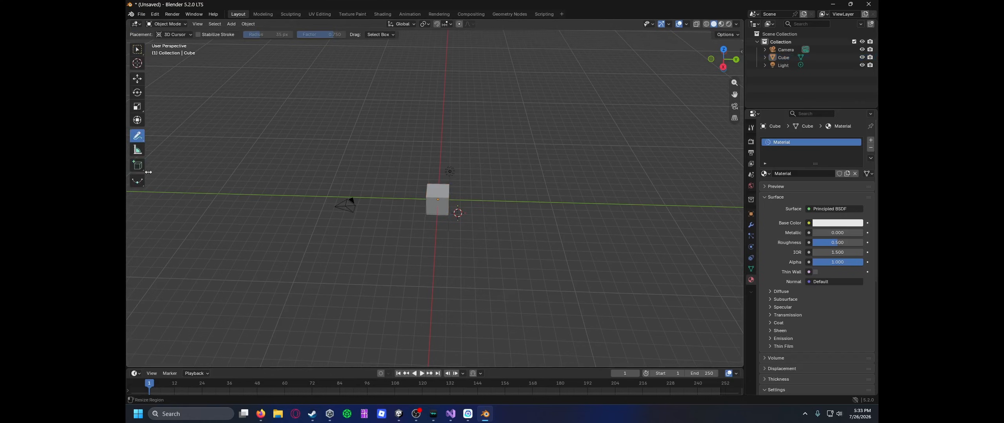
click(138, 165)
drag(351, 174, 449, 312)
click(318, 166)
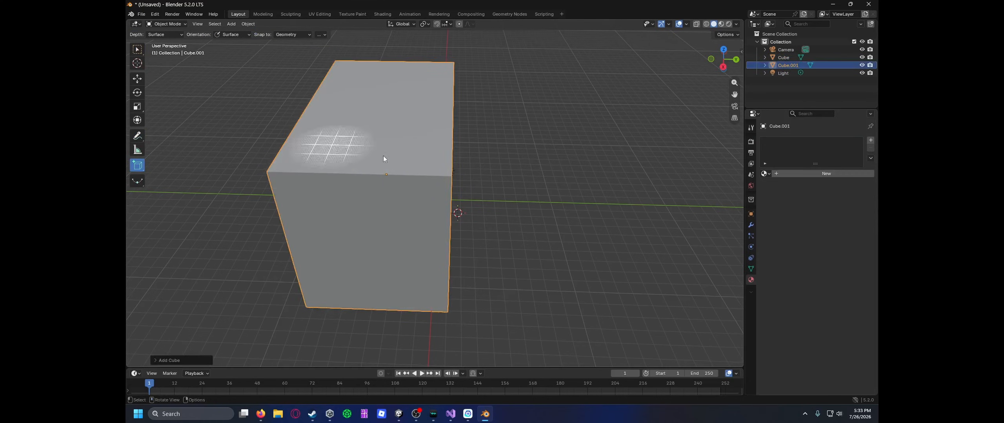
key(Delete)
Step: Activate the Move tool, select the camera and the light, and delete both from the scene
click(137, 78)
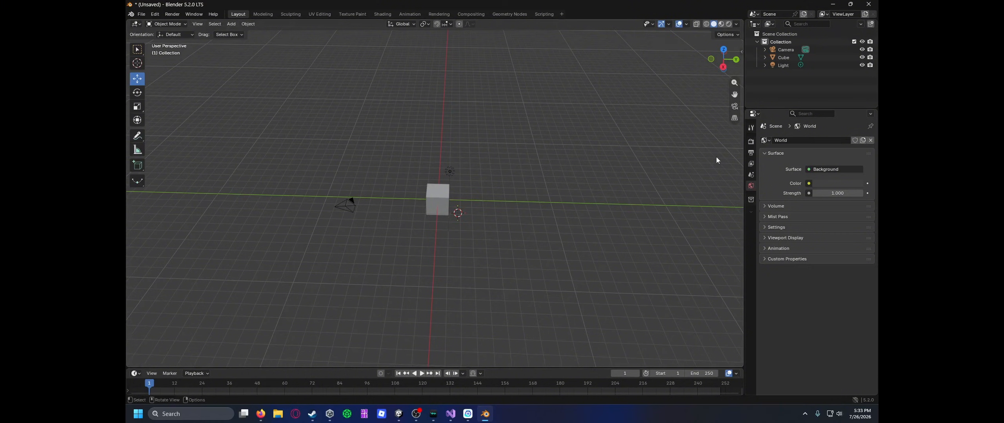
scroll(666, 44, up, 5)
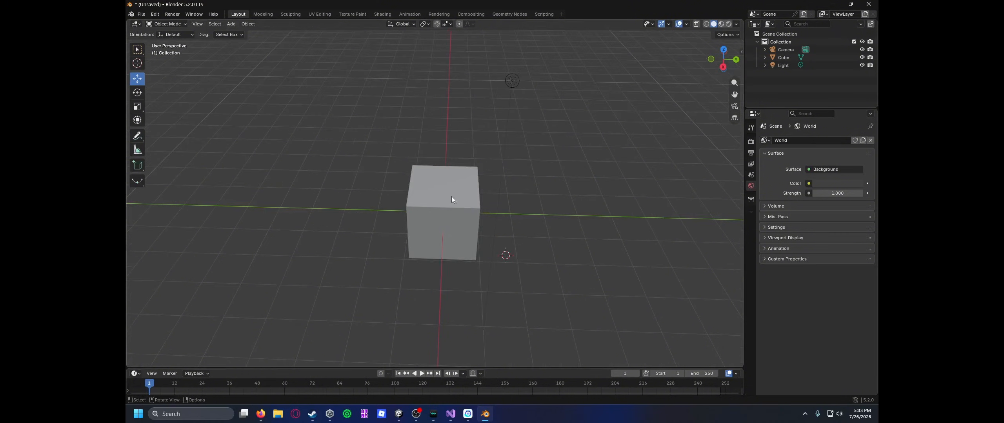
scroll(467, 185, down, 4)
drag(202, 116, 470, 236)
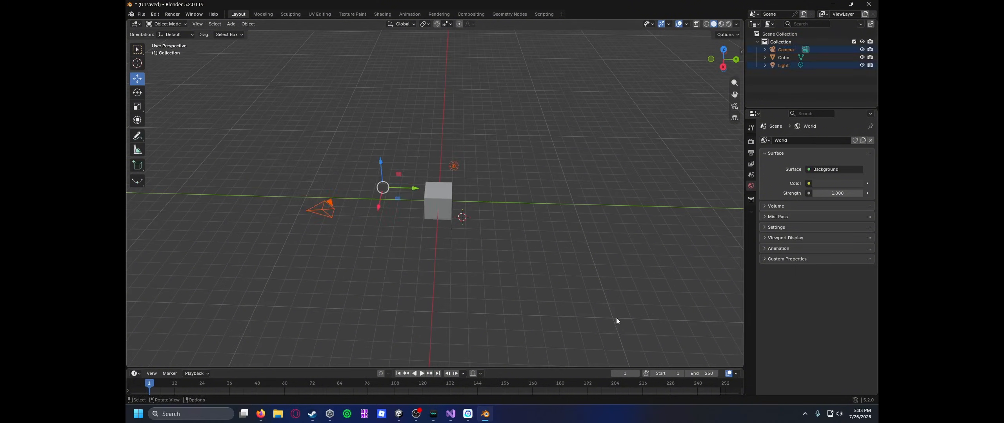
key(x)
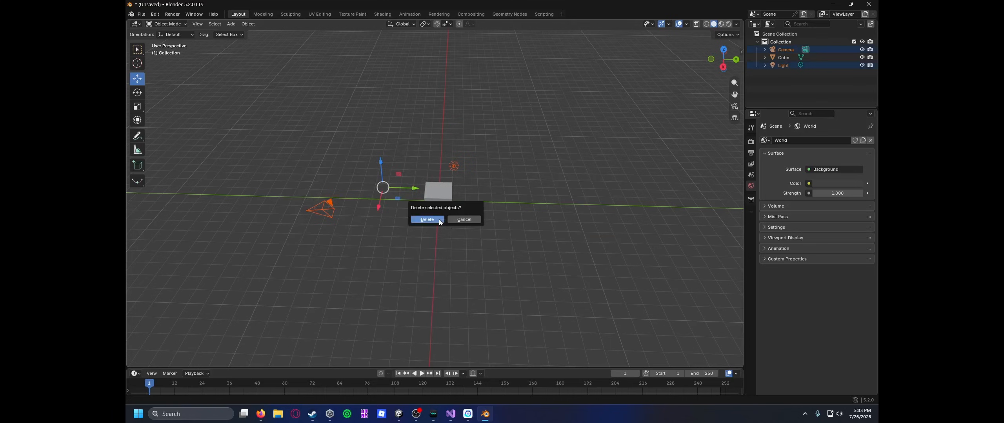
click(439, 220)
Step: Select the remaining cube, look through its material settings, and delete the cube from the scene
drag(392, 156, 505, 225)
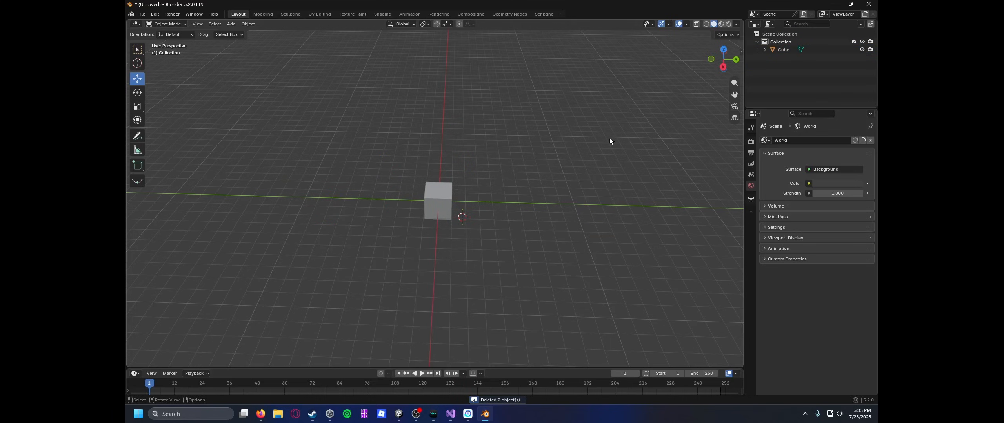
click(784, 50)
scroll(796, 305, down, 2)
scroll(778, 334, down, 2)
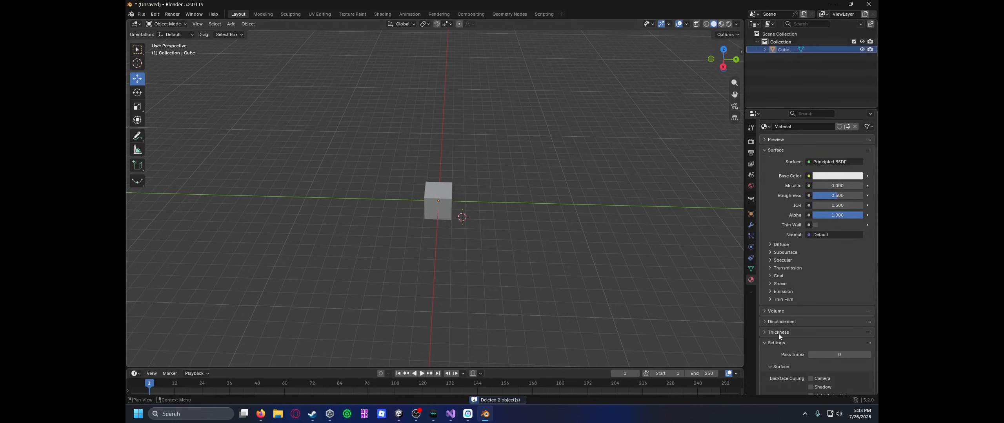
click(779, 334)
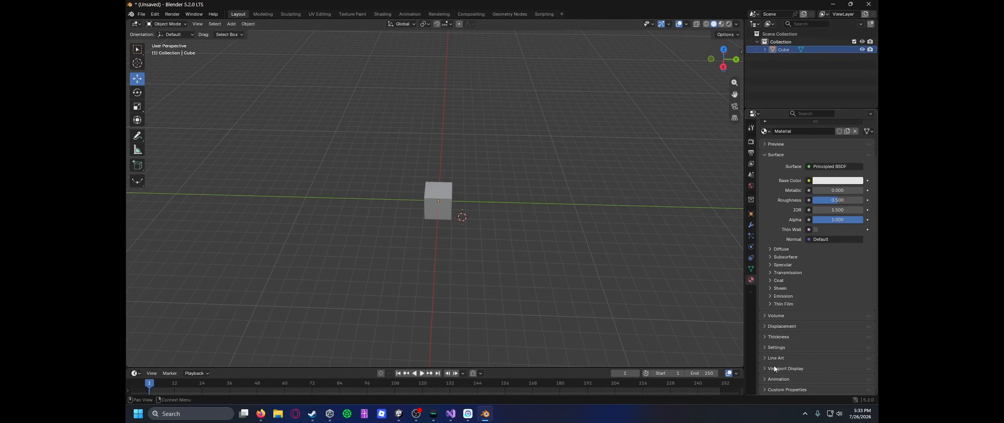
click(773, 156)
key(Delete)
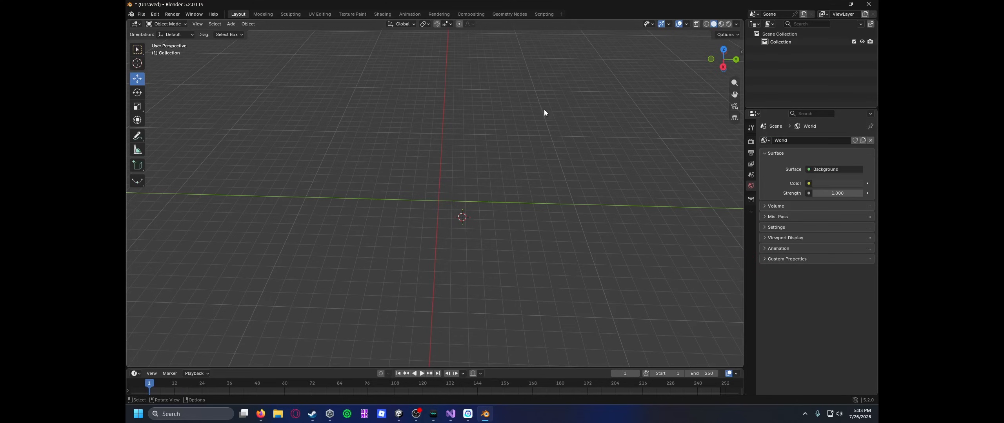
Step: Add a circle mesh to the empty scene and delete it
key(shift+a)
mouse_move(257, 158)
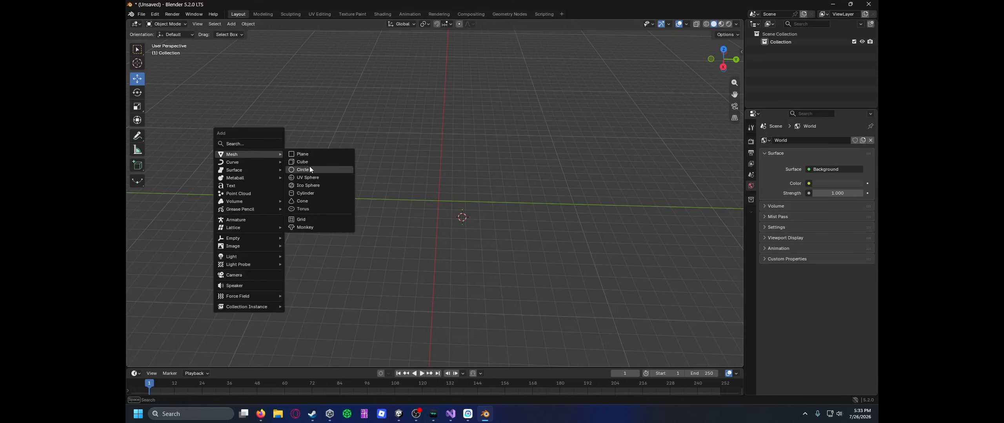
click(310, 167)
key(Delete)
Step: Add a mesh cube at the 3D cursor
key(shift+a)
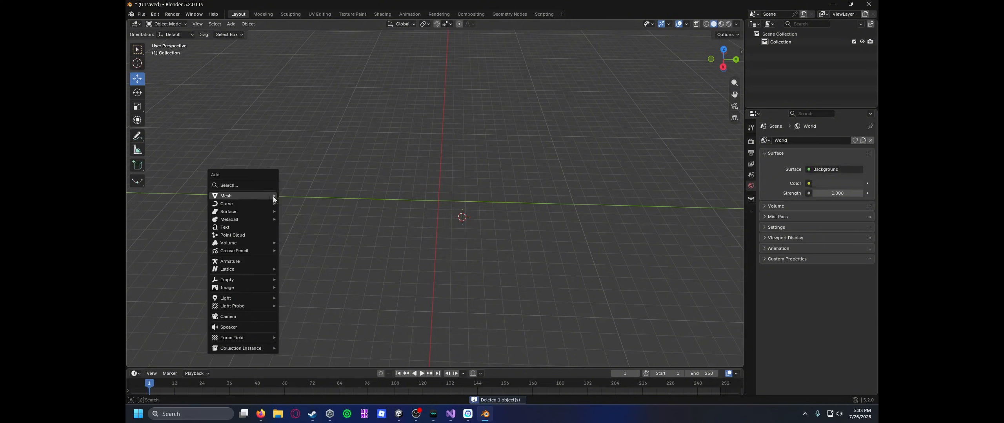
mouse_move(274, 198)
click(309, 201)
Step: Move the 3D cursor to the world origin, where the red and green axis lines cross
middle_drag(583, 253, 509, 275)
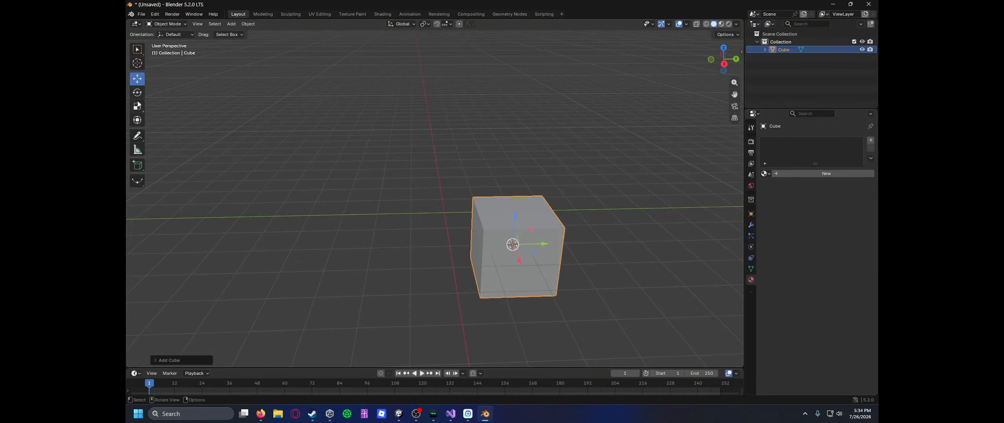
click(137, 63)
drag(342, 154, 445, 214)
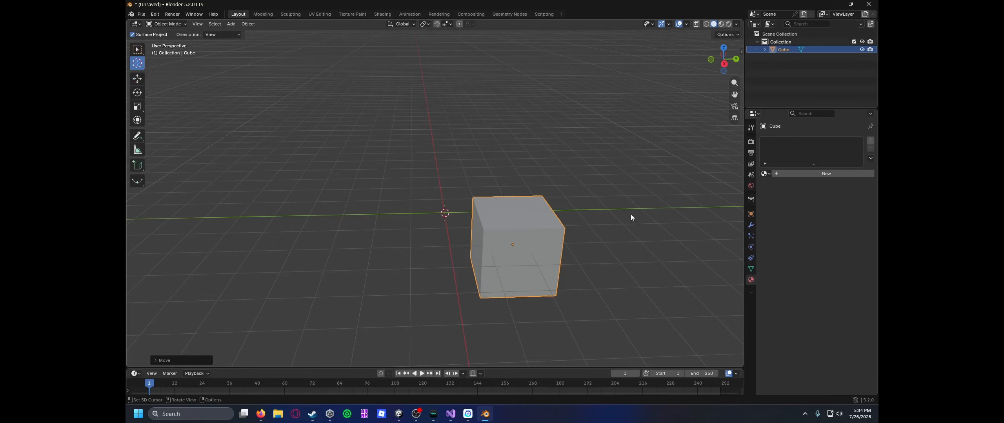
Step: In the cube's object properties, try an X location of 70 m and set its X, Y and Z locations to 0 m
click(751, 214)
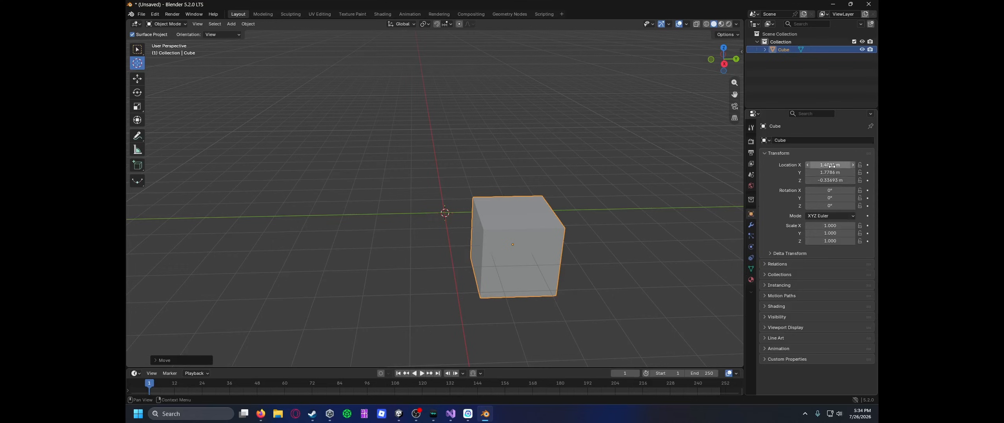
key(Return)
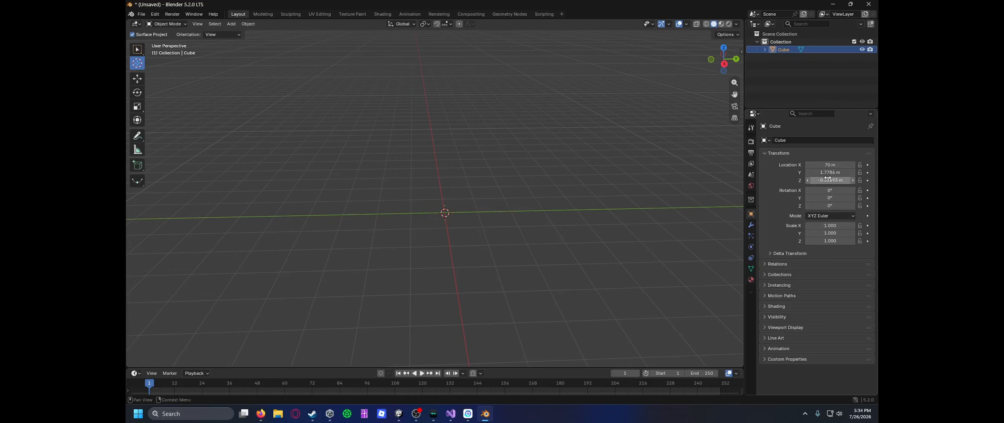
click(829, 180)
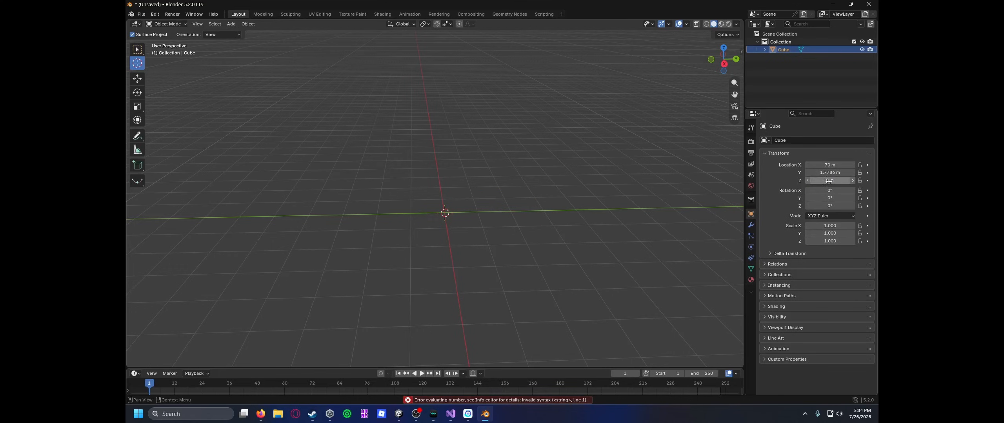
click(839, 173)
scroll(592, 220, down, 2)
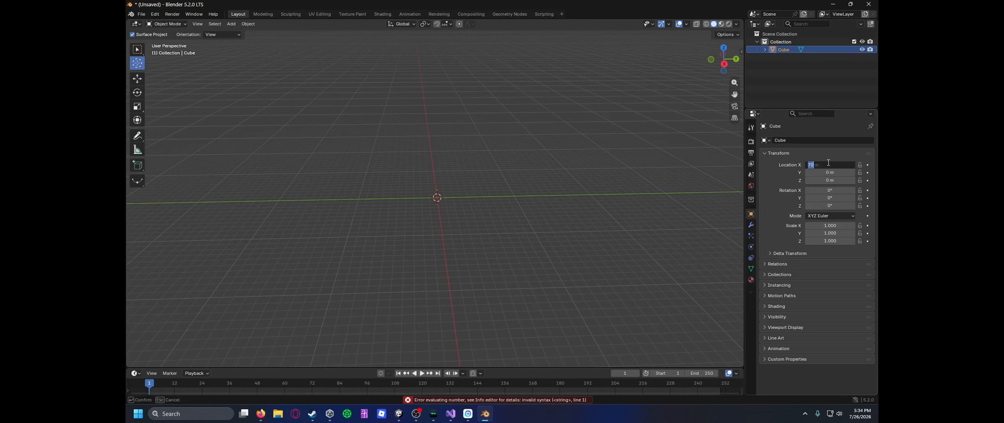
text(0)
key(Return)
Step: Try scaling and moving the cube freehand, undoing the resize and cancelling the move
scroll(378, 190, up, 6)
middle_drag(320, 204, 349, 243)
scroll(456, 203, down, 3)
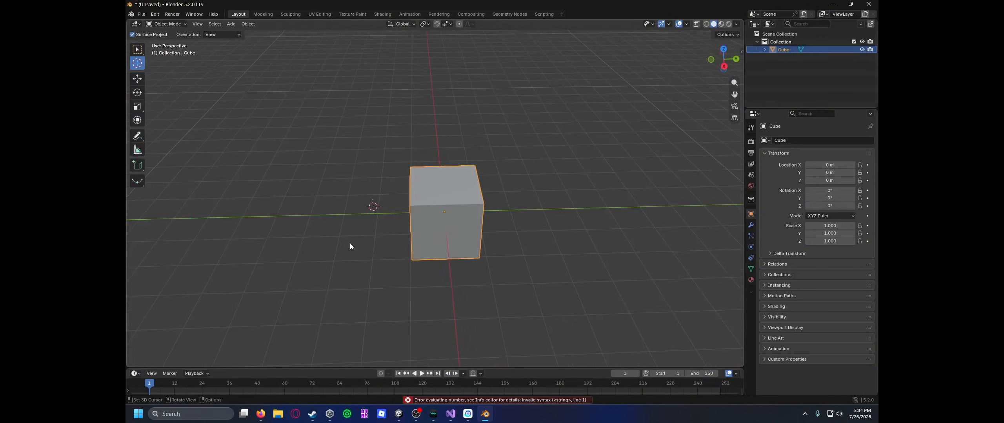
key(s)
click(467, 190)
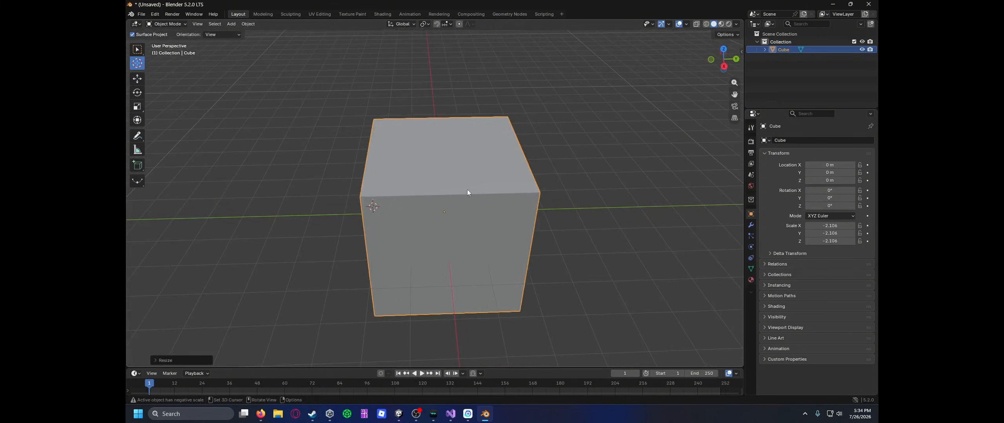
key(ctrl+z)
key(ctrl+z)
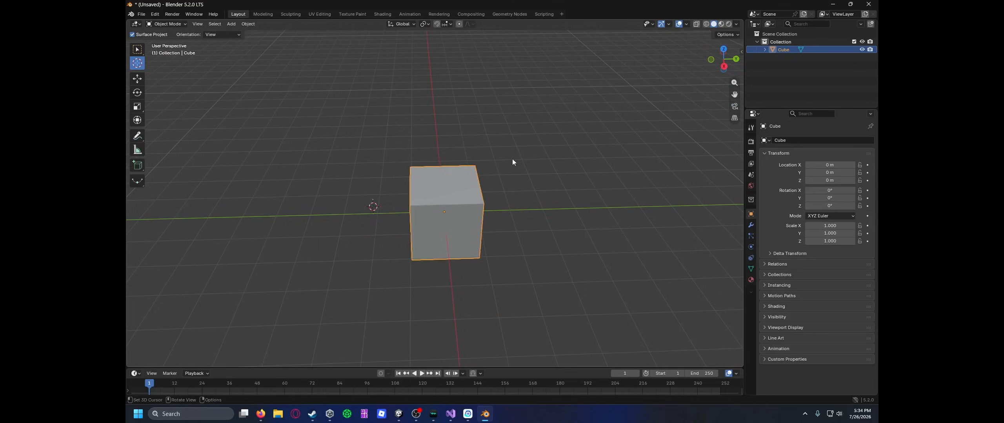
key(g)
key(Escape)
Step: Enter Edit Mode on the cube and deselect all of its geometry
scroll(424, 230, up, 2)
key(Tab)
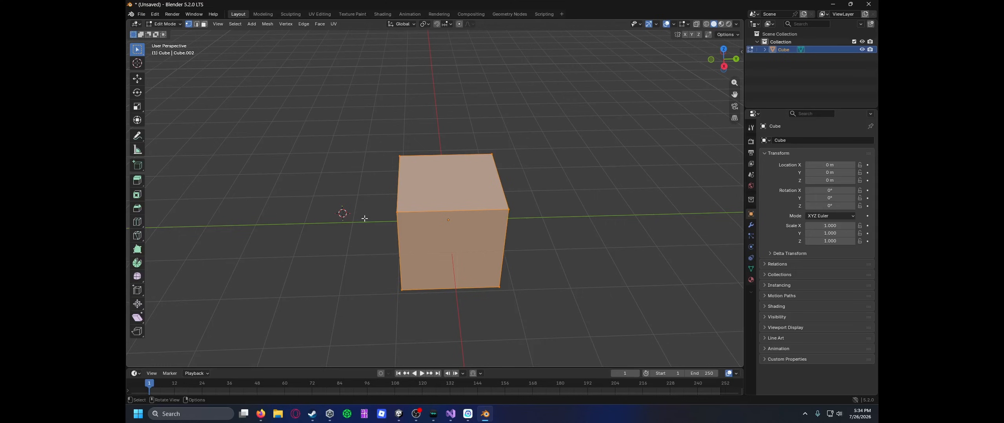
click(318, 140)
Step: Select a top corner vertex of the cube and try moving it up along the global Z axis, cancelling each attempt
middle_drag(318, 139, 404, 182)
scroll(403, 183, up, 5)
scroll(357, 200, down, 3)
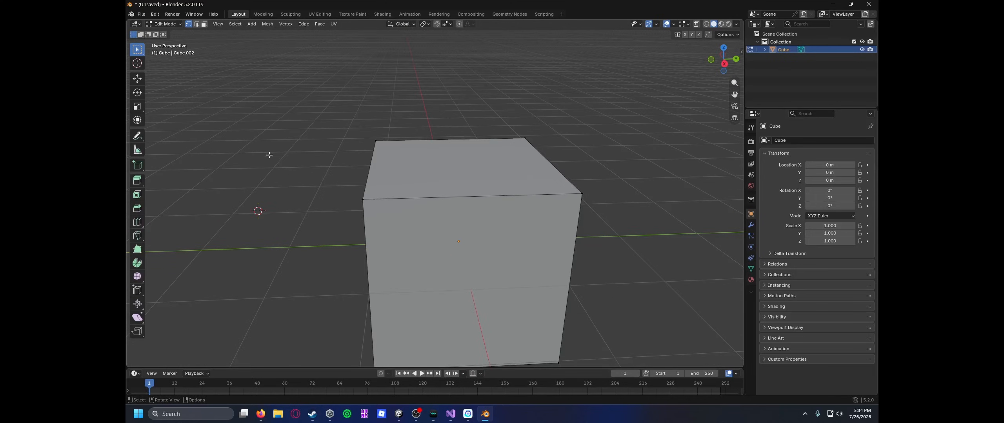
mouse_move(368, 229)
middle_down()
mouse_move(269, 188)
mouse_move(387, 196)
mouse_move(380, 239)
middle_up()
key(g)
key(z)
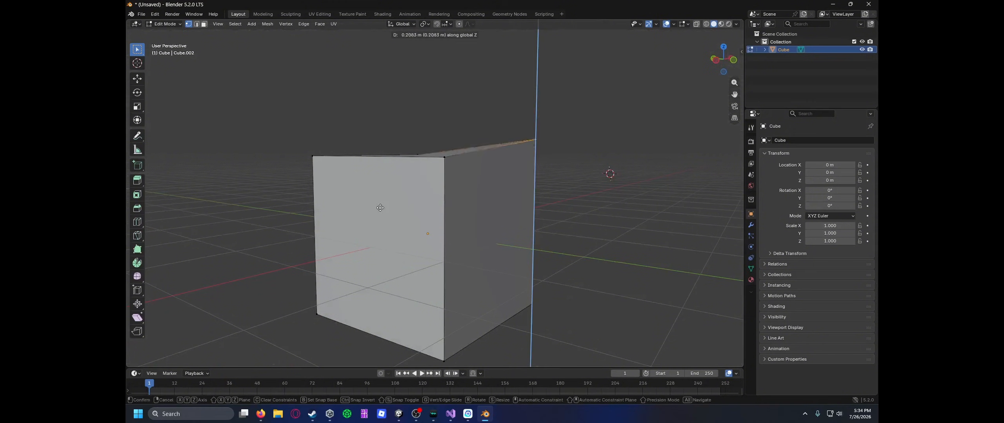
key(Escape)
middle_drag(269, 142, 450, 184)
key(g)
key(z)
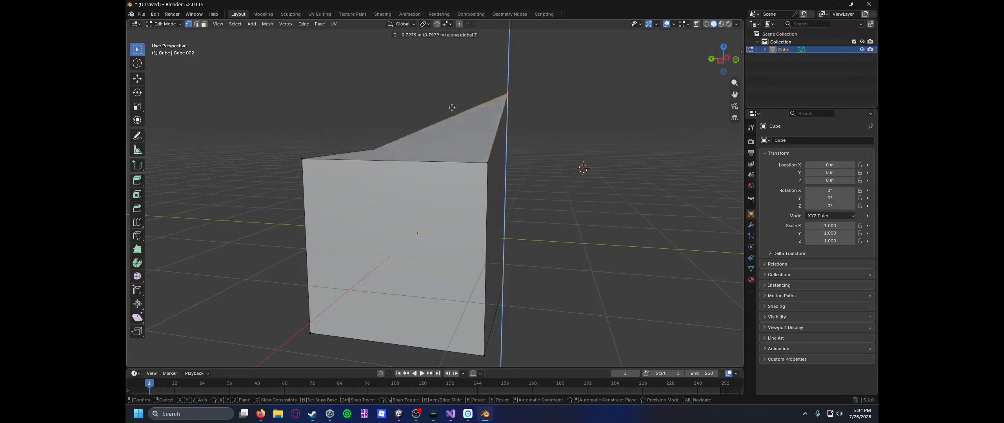
key(Escape)
Step: Try moving the same top vertex along the global Y and X axes, restoring its position each time
key(g)
key(y)
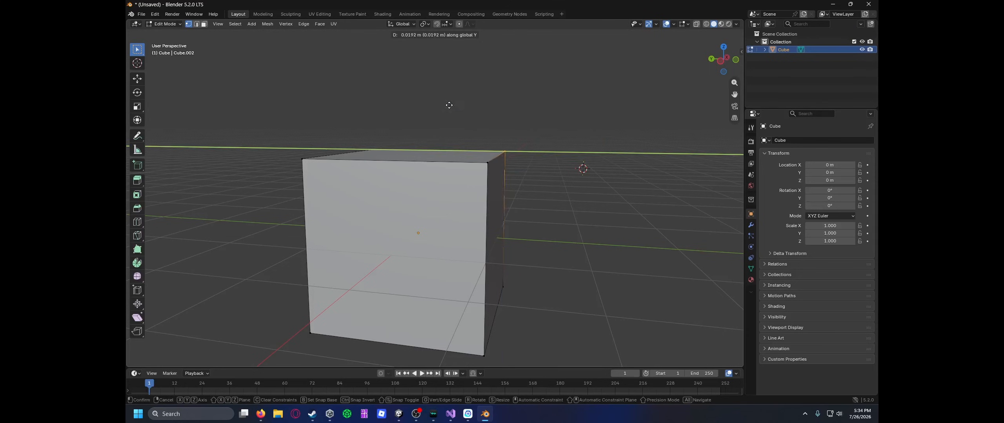
key(Escape)
key(g)
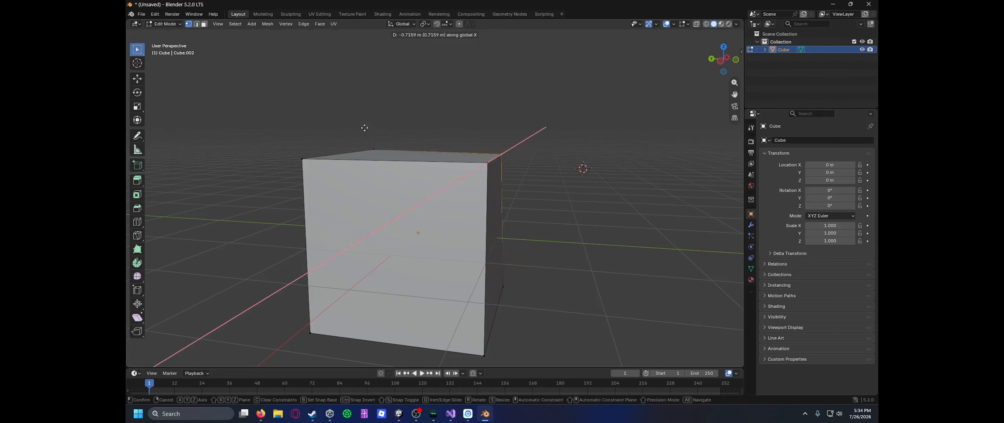
click(350, 179)
key(ctrl+z)
middle_drag(349, 178, 471, 185)
scroll(319, 259, up, 1)
scroll(320, 259, down, 2)
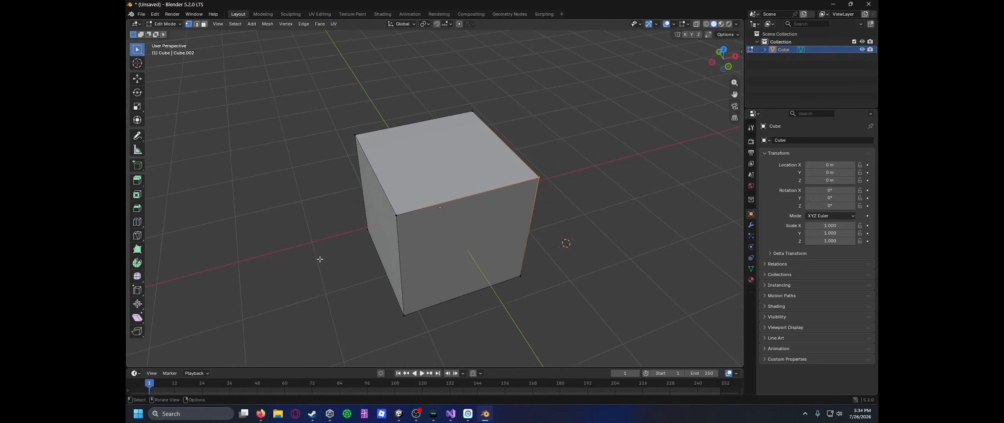
key(g)
key(x)
right_click(179, 263)
Step: Switch to edge selection, select a top side edge of the cube and try moving it along the global X axis
middle_drag(245, 244, 126, 187)
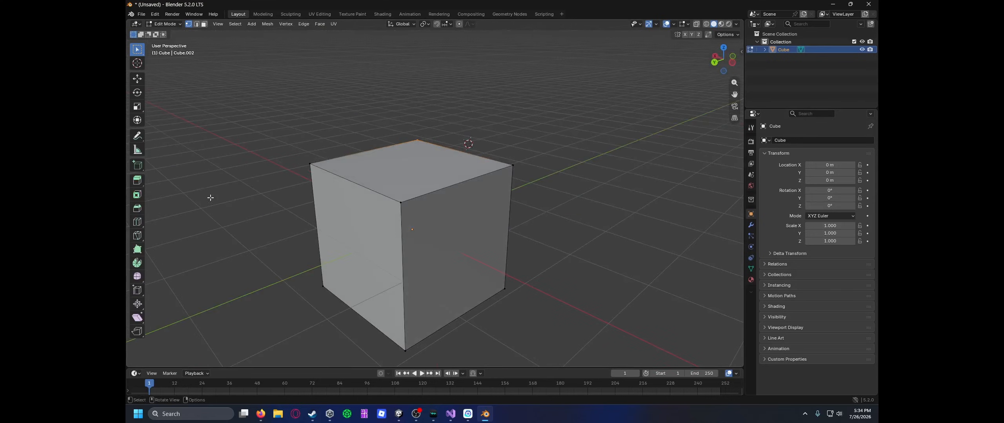
middle_drag(211, 197, 321, 192)
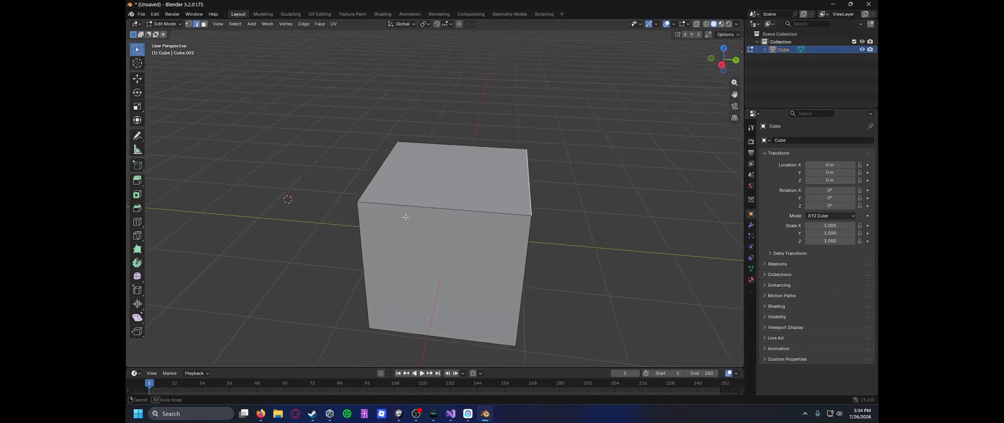
key(g)
alt+middle_drag(451, 196, 393, 228)
key(x)
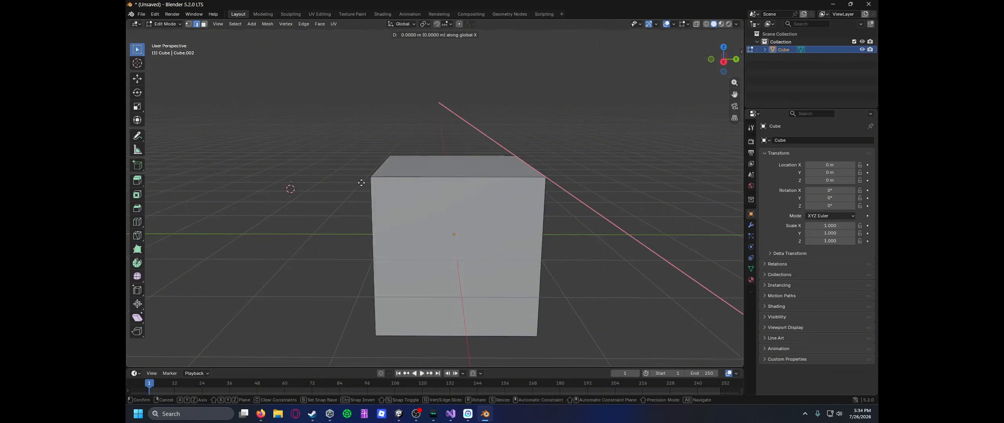
key(Escape)
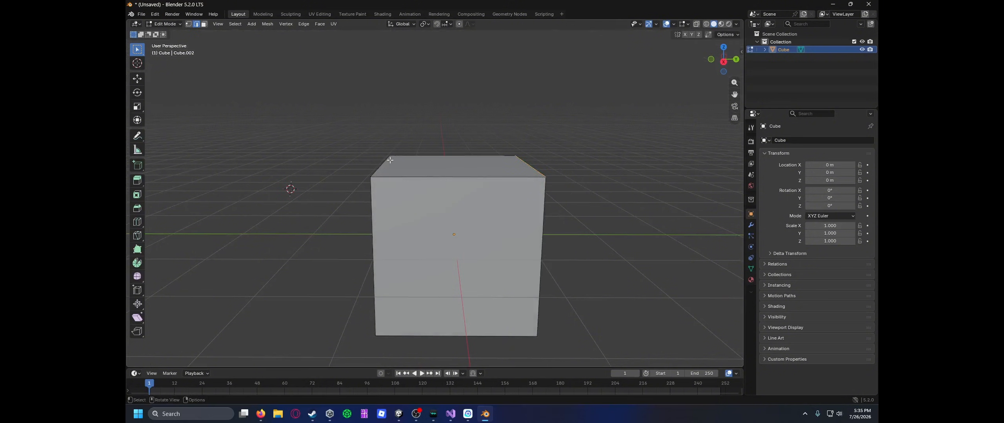
Step: Try moving the selected top edge along the global Y and Z axes and undo the change
key(g)
key(y)
key(Escape)
key(g)
key(x)
key(z)
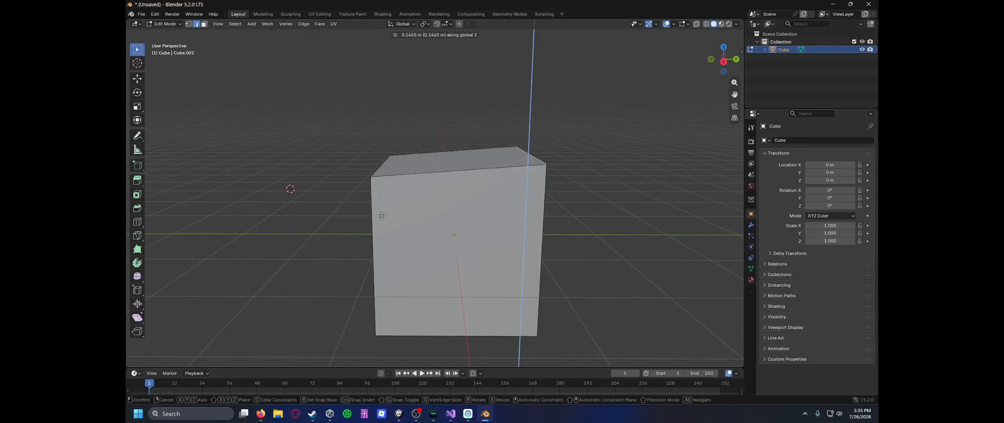
click(404, 192)
key(ctrl+z)
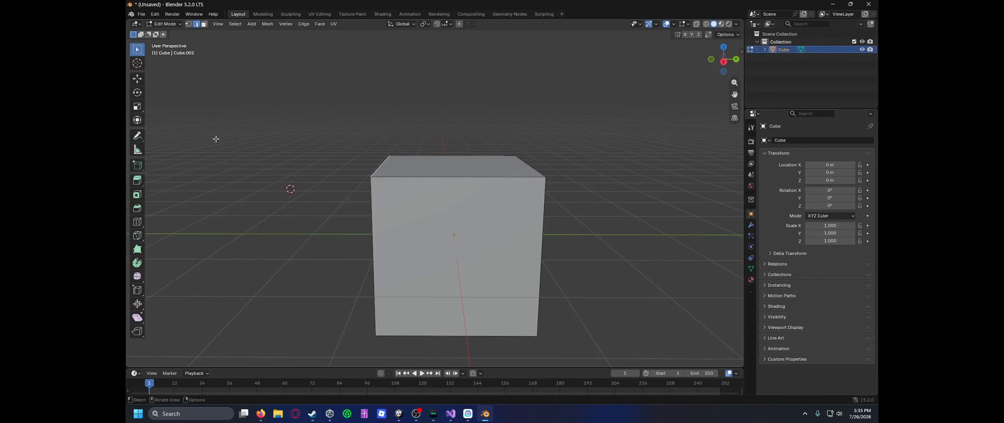
Step: Extrude the opposite top side edge diagonally upward over the cube to form the first roof slope
scroll(361, 155, down, 3)
scroll(392, 176, up, 3)
middle_drag(353, 196, 398, 214)
key(g)
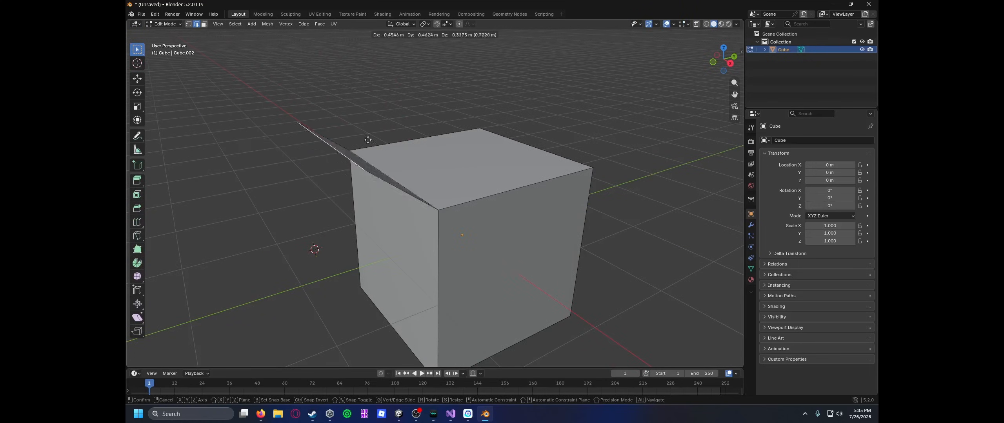
click(455, 116)
Step: Extrude the raised edge down to the cube's other top side edge to form the second roof slope
middle_drag(455, 117, 427, 111)
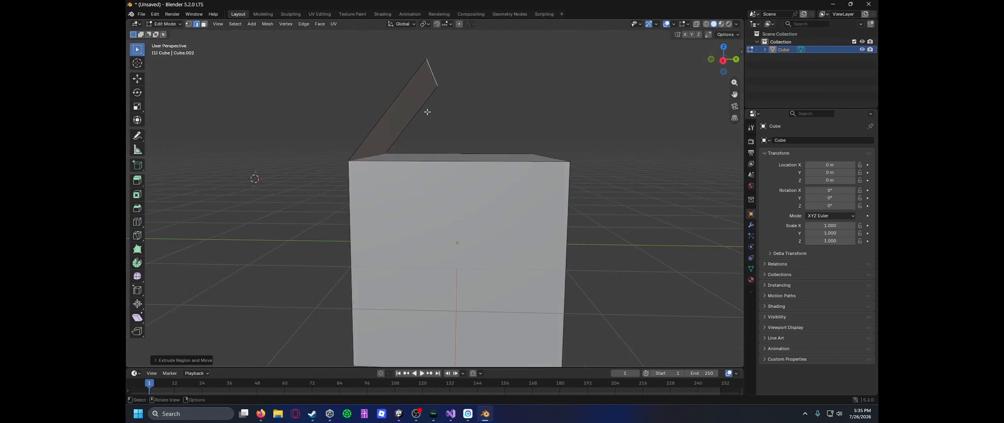
key(e)
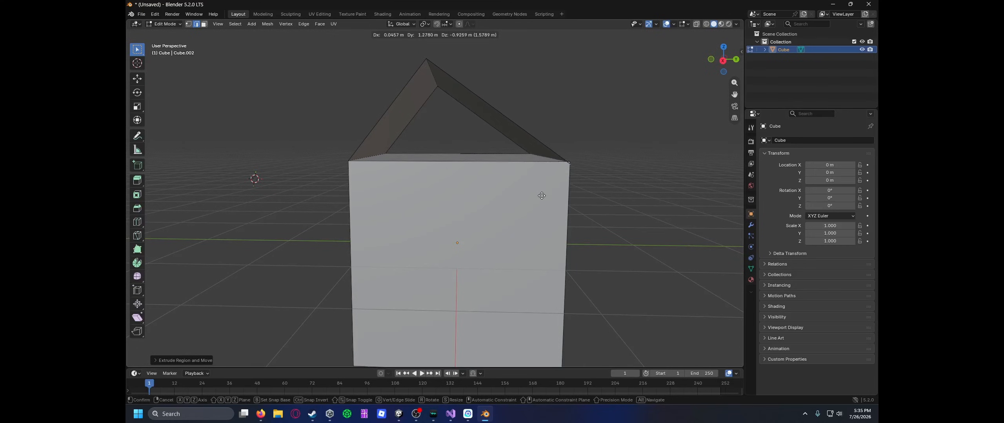
click(541, 193)
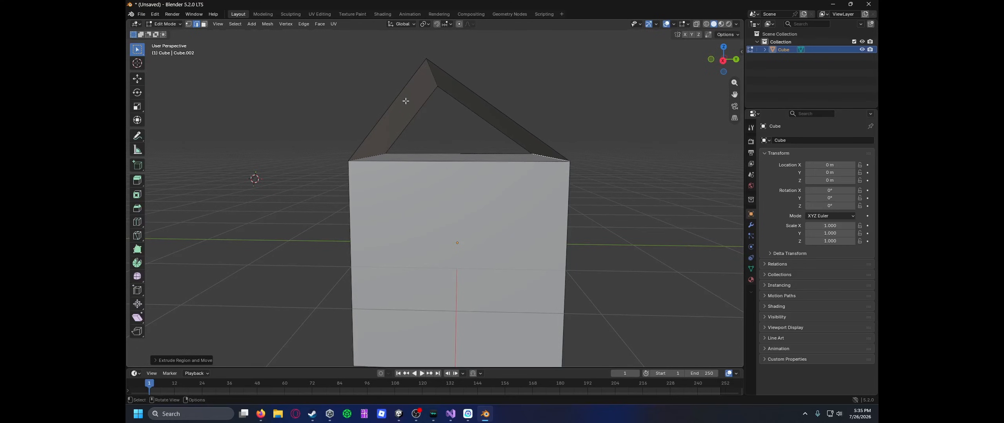
Step: Select the roof's ridge edge and move it along the global Y axis to centre it above the cube
middle_drag(428, 79, 451, 117)
key(g)
key(y)
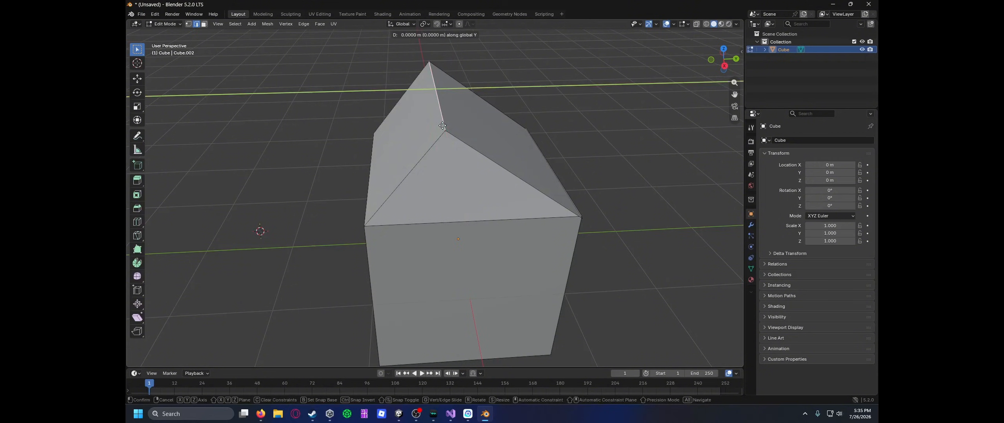
click(628, 101)
middle_drag(627, 101, 608, 74)
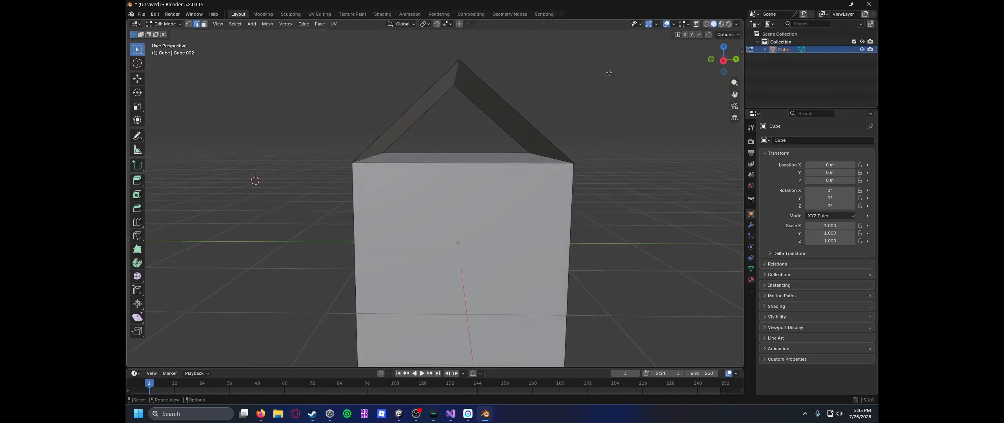
Step: Place the 3D cursor over the middle of the house from the front and reposition it from the side view
key(Tab)
key(Tab)
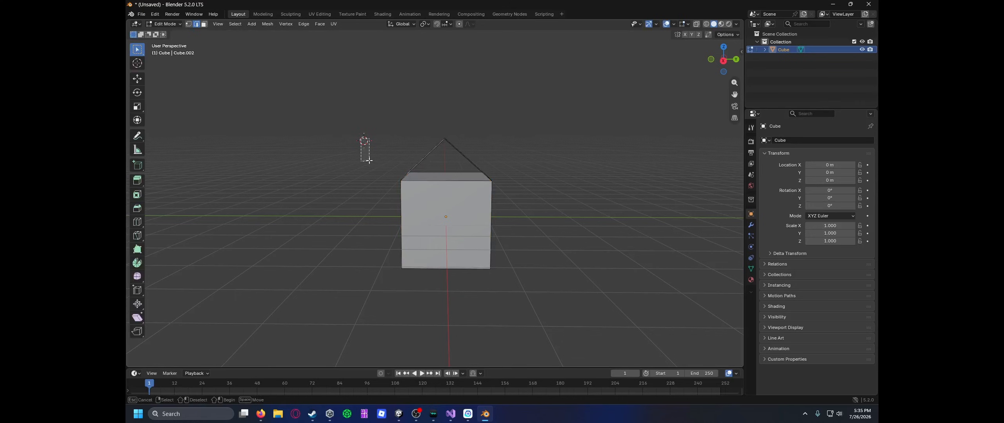
click(137, 63)
drag(364, 141, 446, 217)
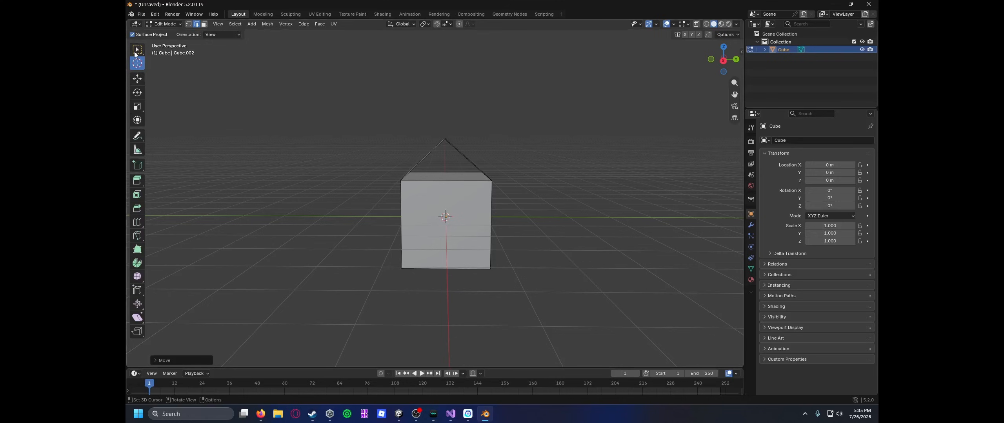
click(137, 49)
middle_drag(490, 172, 456, 171)
click(137, 63)
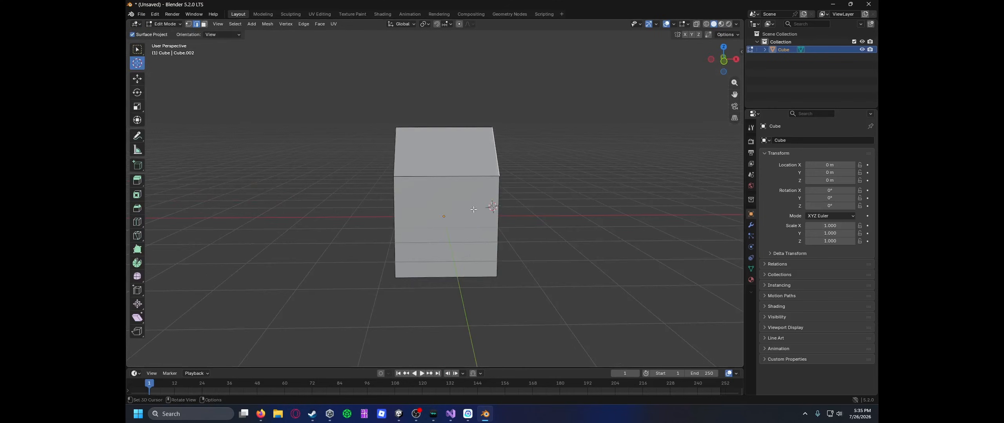
drag(447, 222, 448, 216)
Step: Add a plane to the house mesh at the 3D cursor and delete it again
middle_drag(448, 217, 441, 192)
click(137, 79)
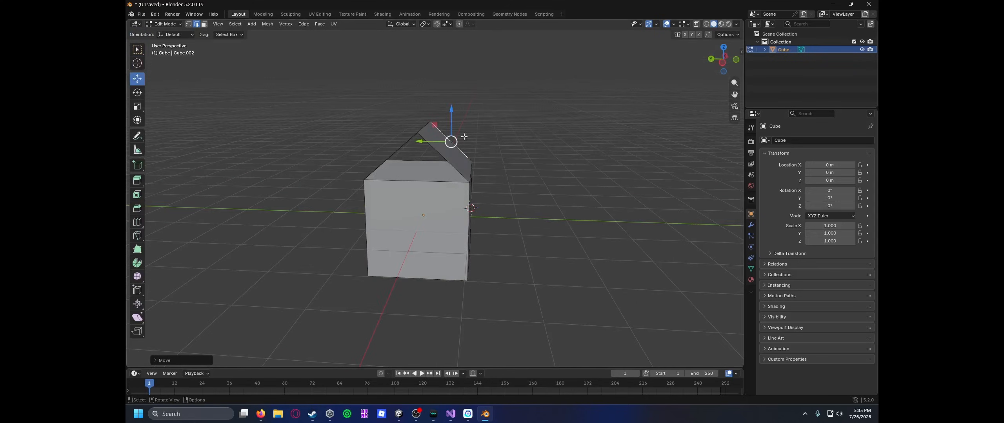
key(shift+a)
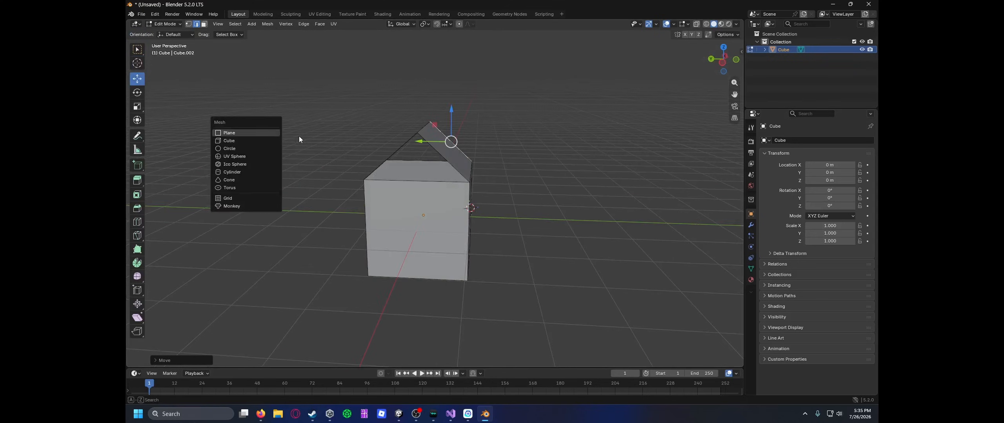
click(231, 130)
key(x)
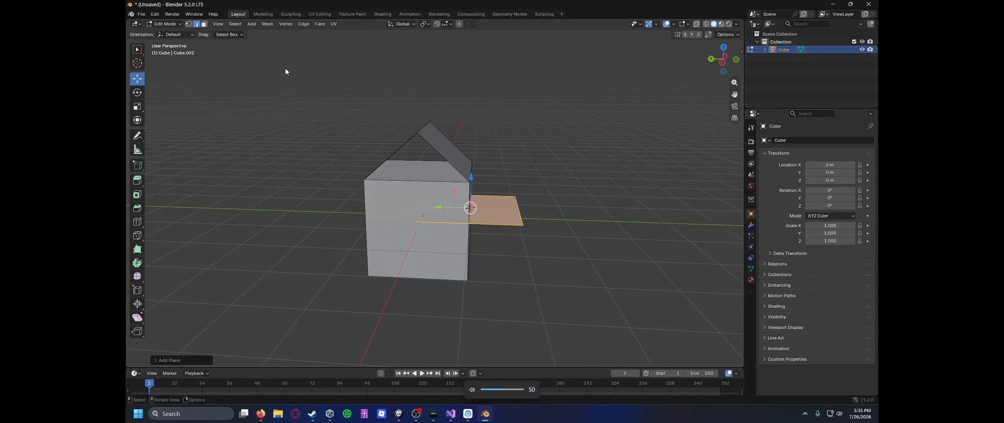
key(x)
key(x)
click(386, 107)
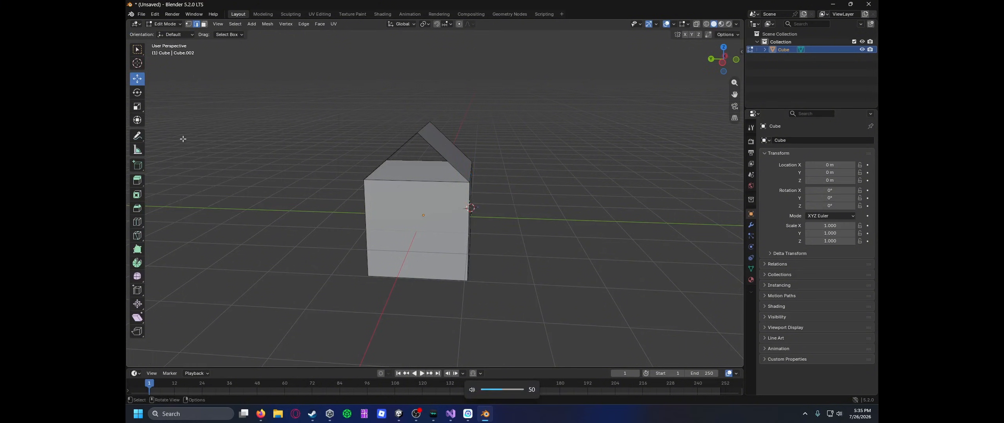
Step: Undo the roof edits to bring the house back to a plain cube
key(Tab)
scroll(493, 235, up, 1)
key(Tab)
click(514, 140)
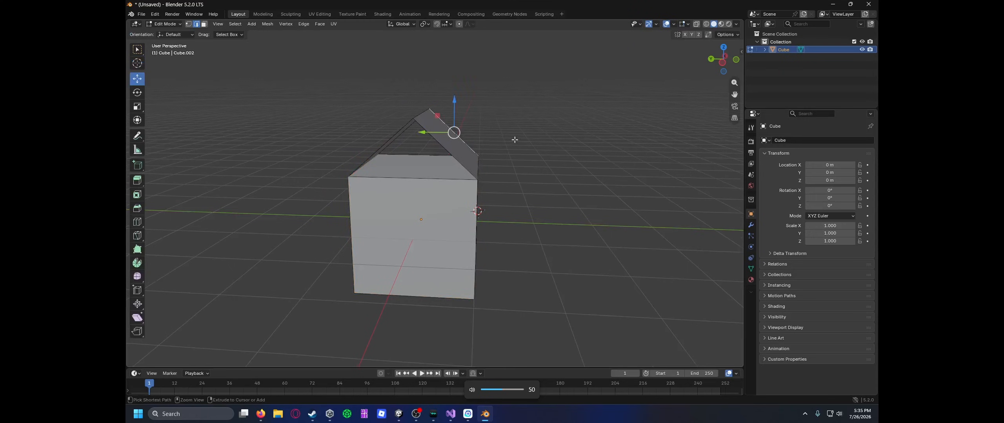
key(ctrl+z)
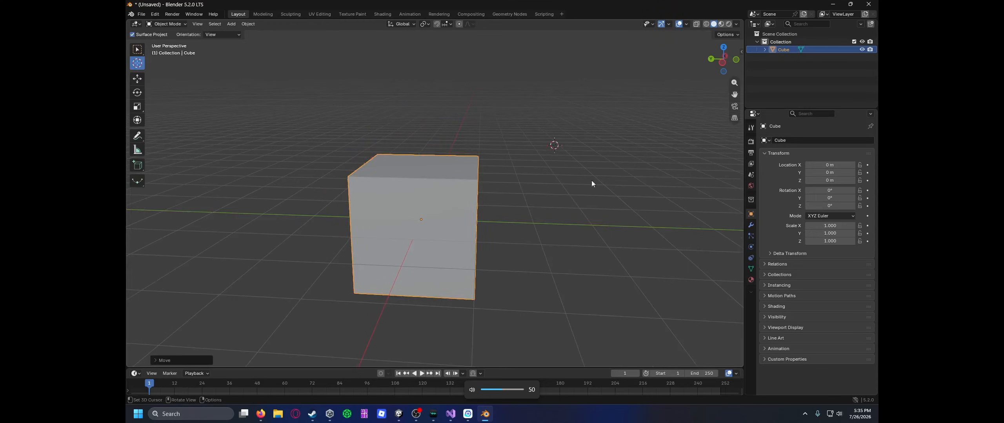
Step: Select the cube's top face and scale it down so the sides taper inward
middle_drag(531, 180, 427, 157)
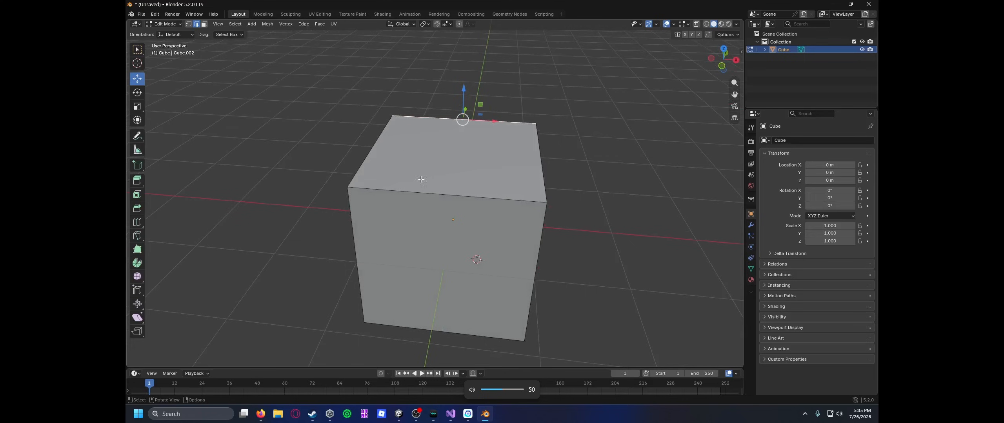
click(487, 165)
middle_drag(486, 165, 629, 179)
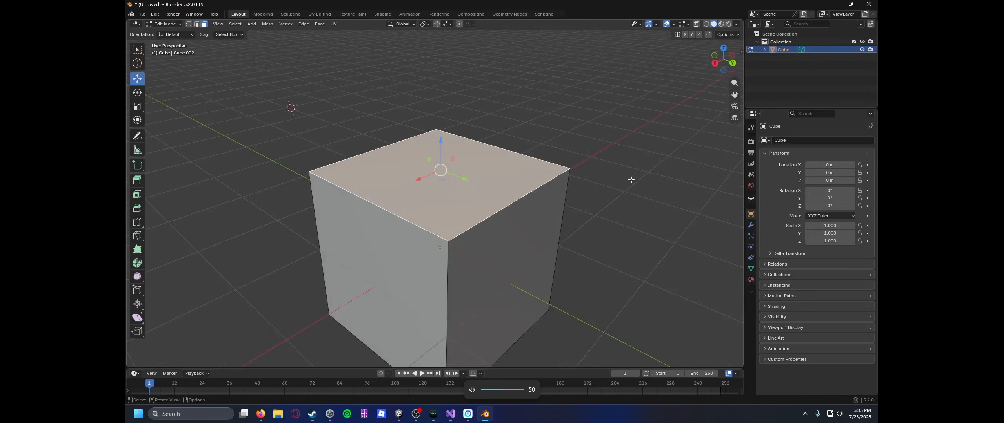
key(s)
click(567, 175)
middle_drag(567, 175, 560, 190)
Step: Extrude the narrowed top face, enlarge it and raise it along the Z axis to form an hourglass shape
key(e)
click(565, 185)
key(s)
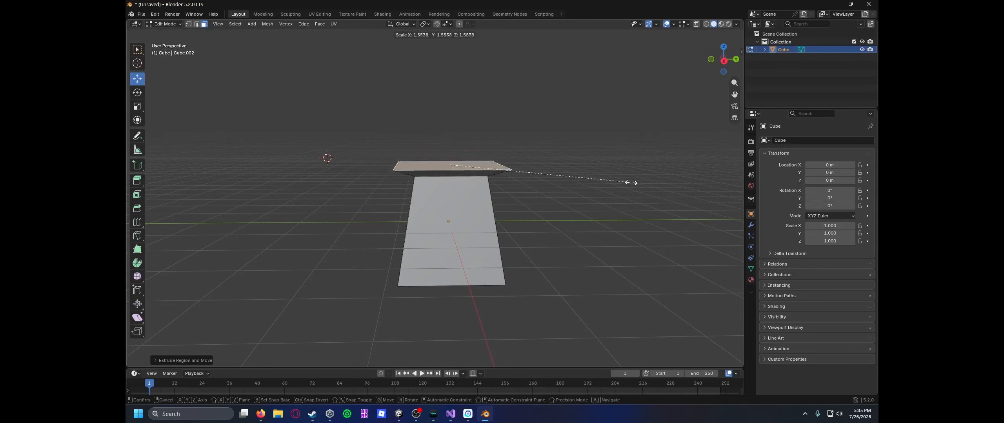
click(631, 183)
key(g)
key(z)
click(507, 177)
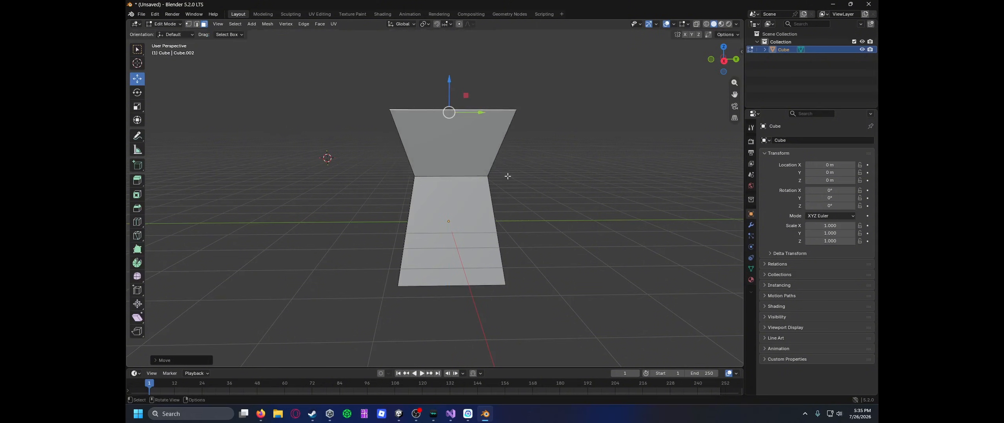
middle_drag(508, 177, 568, 181)
scroll(531, 175, down, 3)
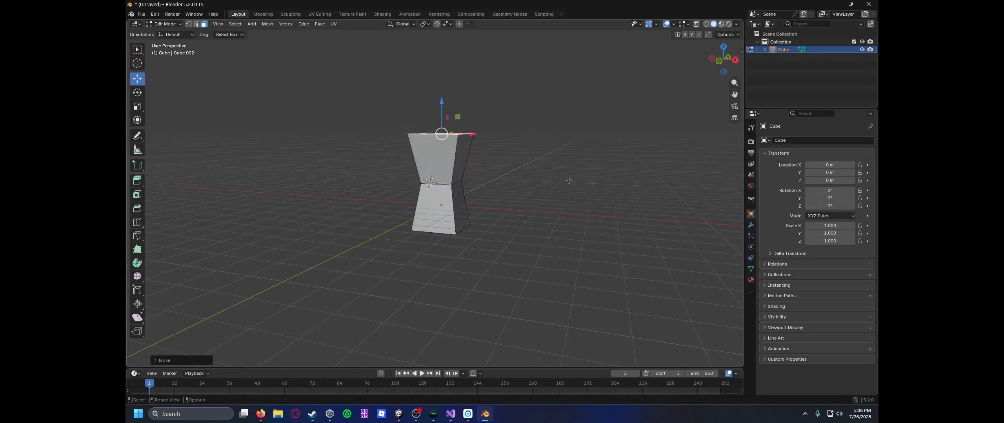
Step: Switch to Object Mode and scale the whole hourglass object down to about 0.605
key(Tab)
key(s)
click(526, 196)
scroll(531, 200, up, 6)
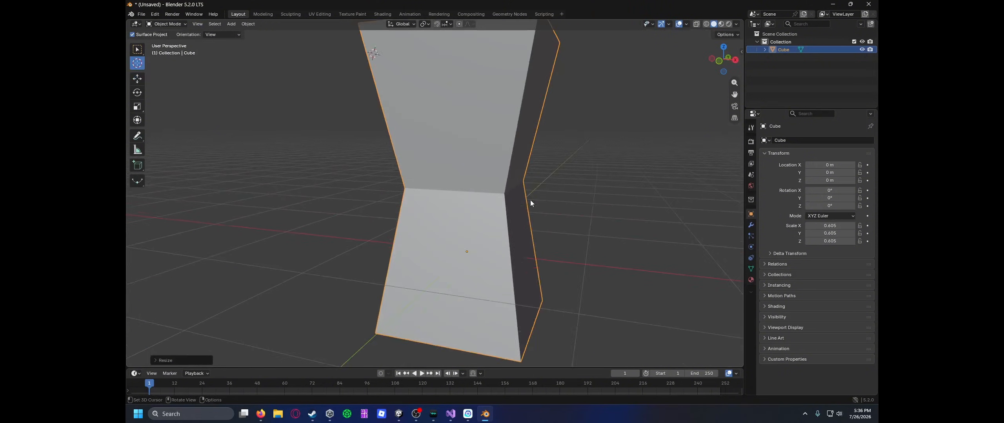
scroll(531, 203, down, 5)
middle_drag(441, 213, 442, 211)
Step: Undo the object scaling and the top extrusion, back to the cube with the narrowed top face
key(ctrl+z)
key(ctrl+z)
key(ctrl+z)
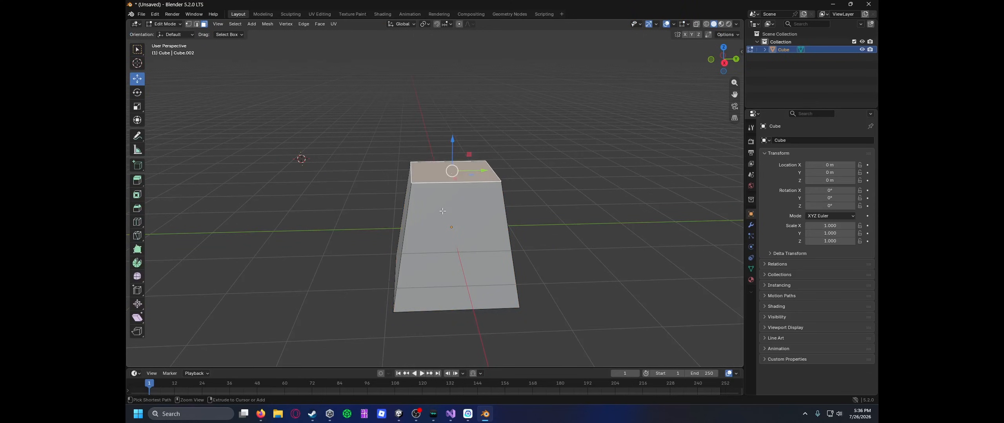
Step: Scale the top face up so the sides flare outward, and extrude it upward into a tapered cap
key(s)
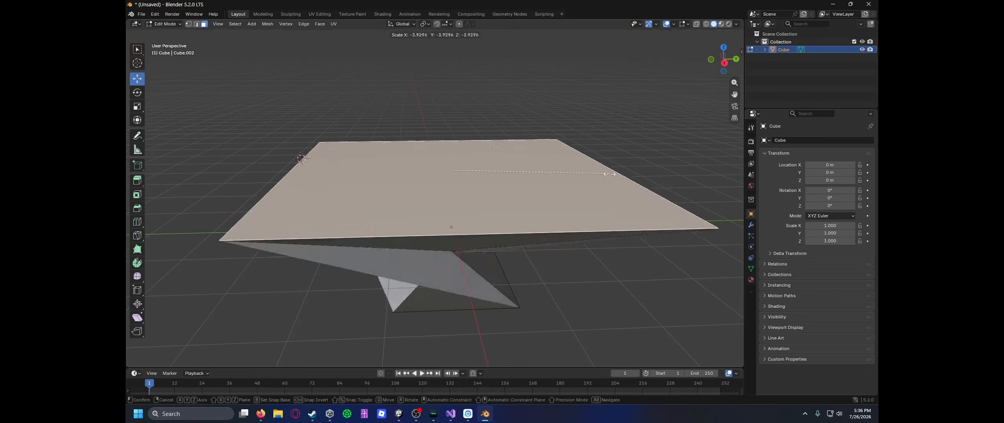
click(328, 157)
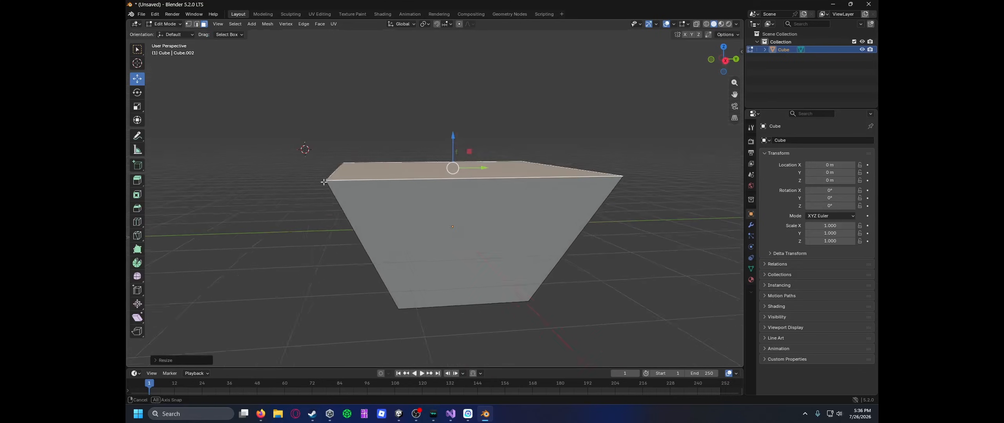
key(e)
click(328, 152)
key(ctrl+z)
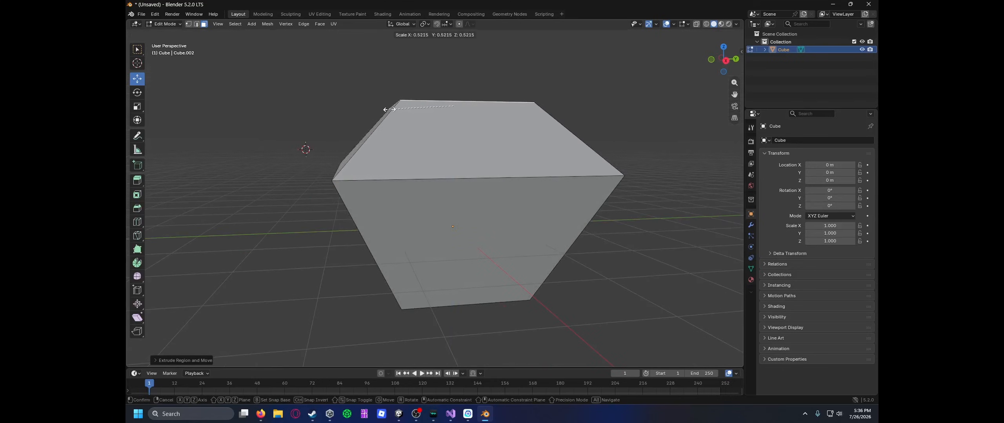
key(g)
key(z)
click(329, 103)
scroll(329, 109, down, 4)
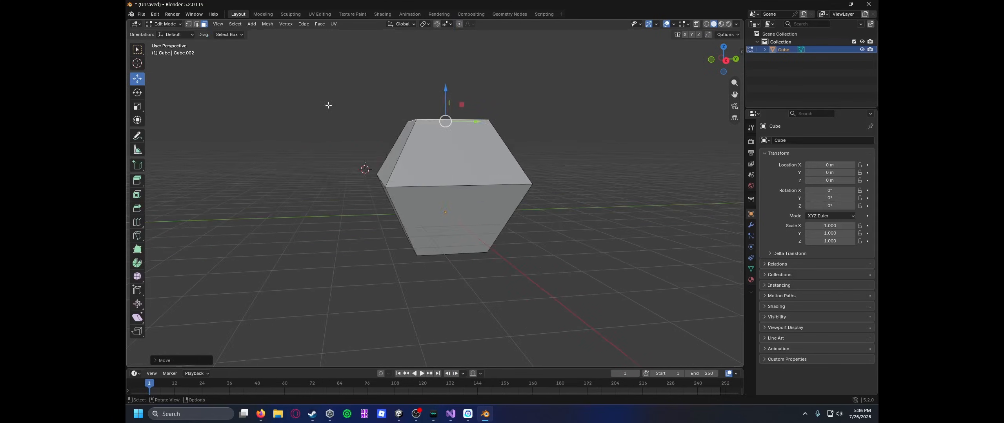
Step: Undo the cap extrusion and the top face scaling, back to the plain cube
key(ctrl+z)
middle_drag(328, 117, 303, 162)
key(ctrl+z)
scroll(342, 209, up, 3)
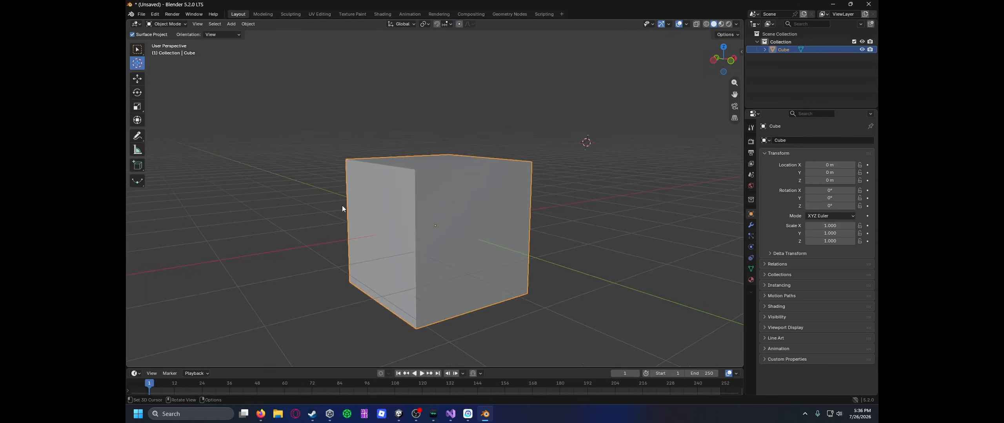
Step: Try scaling the cube's top face down to about 0.62 in Edit Mode
middle_drag(343, 208, 562, 181)
scroll(514, 204, down, 1)
key(s)
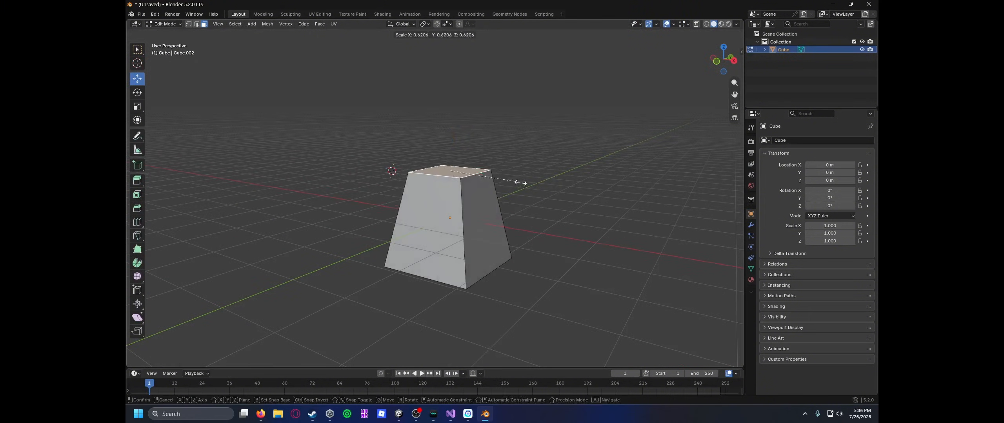
key(Escape)
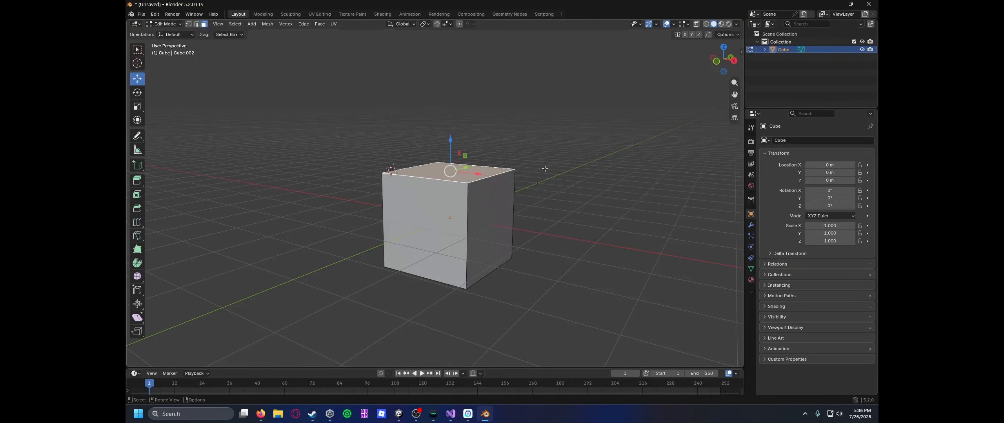
scroll(544, 169, up, 4)
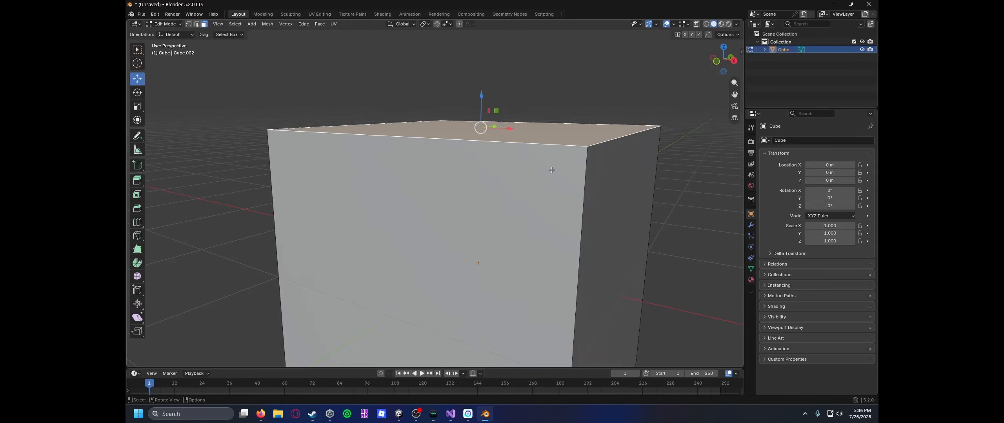
scroll(512, 177, down, 4)
Step: Select the cube's entire mesh in Edit Mode and delete all its faces
key(a)
key(alt+a)
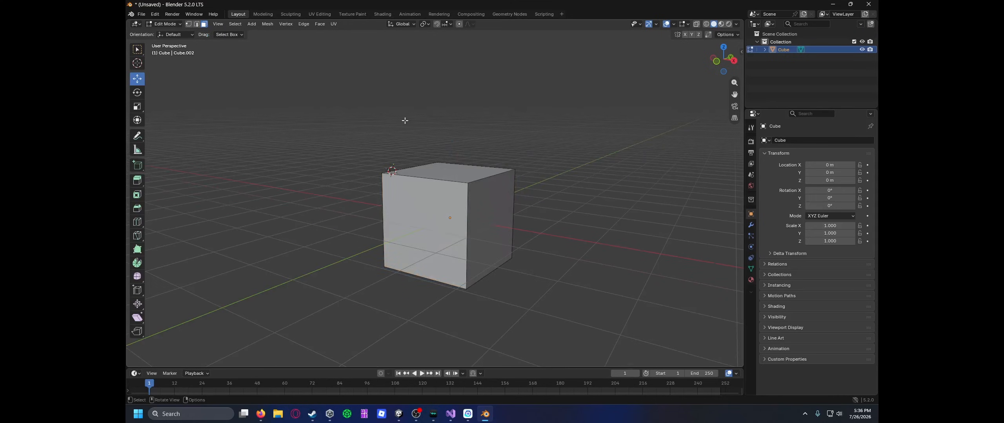
key(a)
middle_drag(314, 107, 386, 179)
key(x)
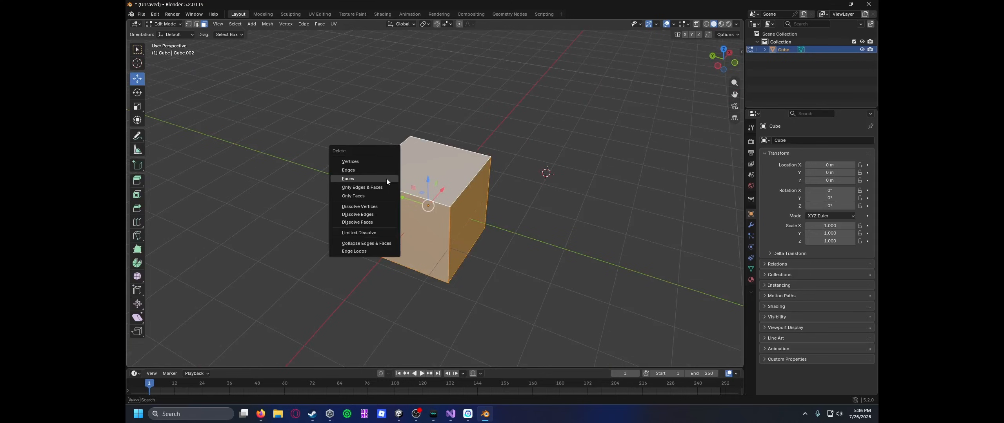
click(388, 179)
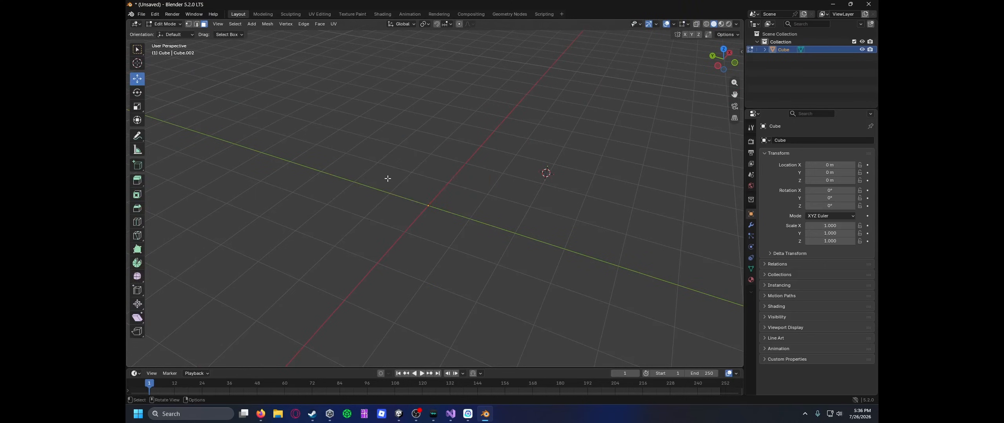
Step: Toggle between Object Mode and Edit Mode on the emptied object, and undo the face deletion
key(Tab)
key(Tab)
key(Tab)
key(ctrl+z)
key(ctrl+z)
key(ctrl+z)
key(ctrl+z)
key(ctrl+z)
key(ctrl+z)
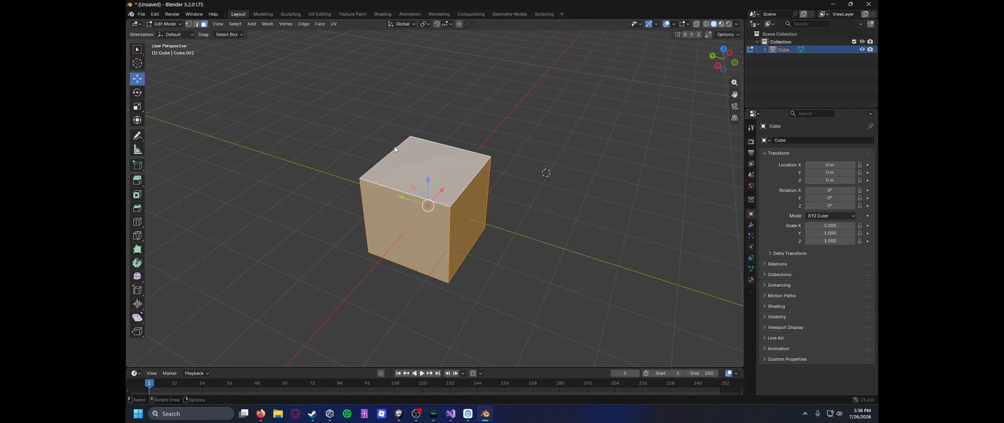
Step: Switch to Object Mode and delete the whole cube object
key(Tab)
key(Delete)
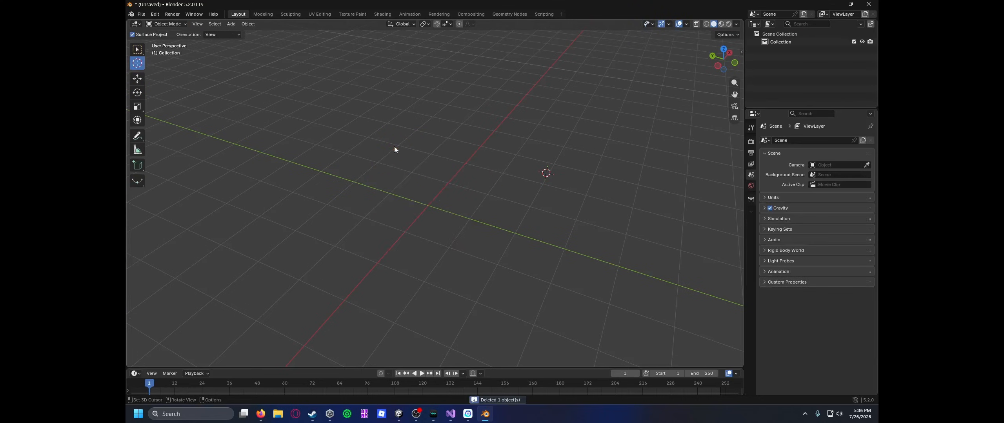
middle_drag(394, 146, 404, 200)
Step: Add a cylinder mesh to the scene at the 3D cursor
key(shift+a)
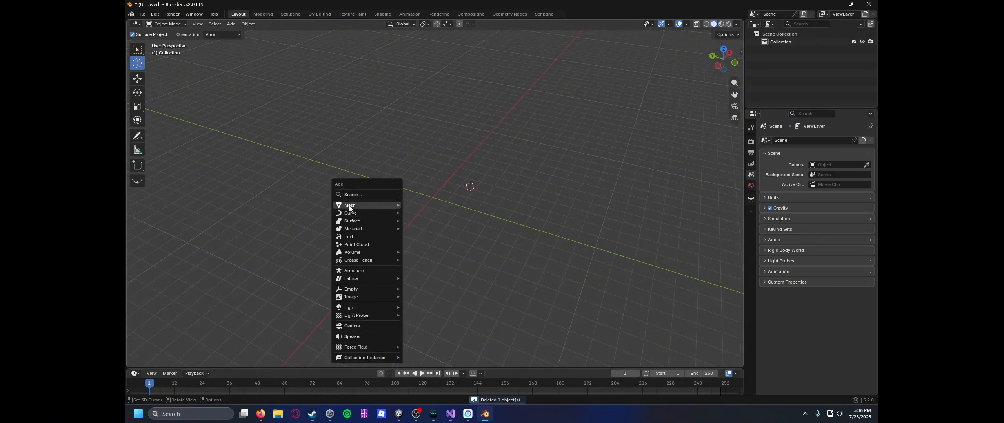
key(shift+a)
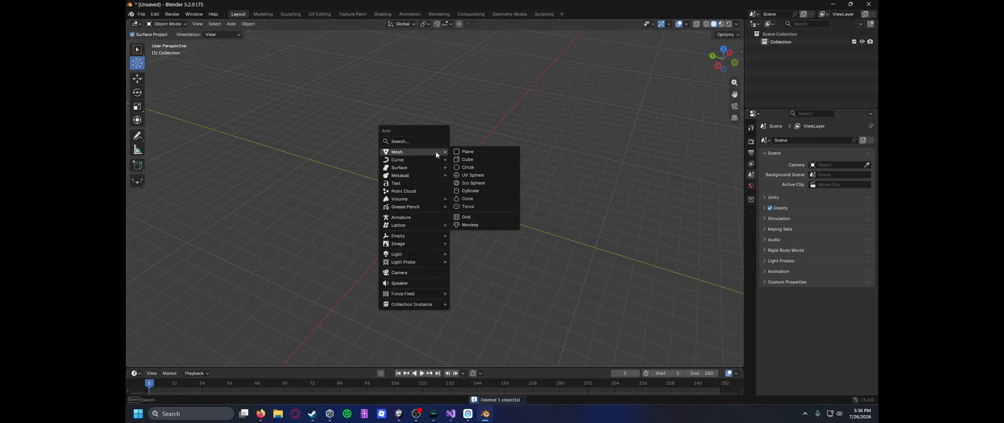
mouse_move(403, 154)
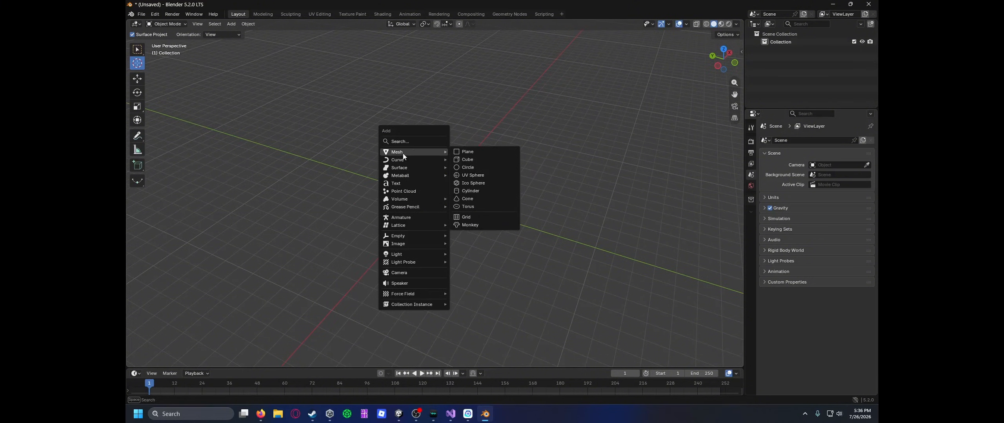
click(470, 191)
middle_drag(397, 212, 199, 339)
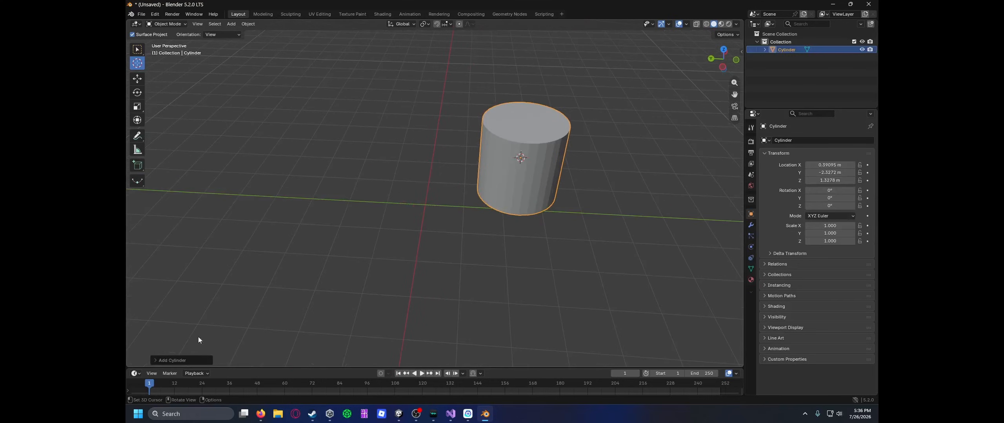
Step: Examine the new cylinder's creation settings, such as vertices, radius and depth
click(161, 361)
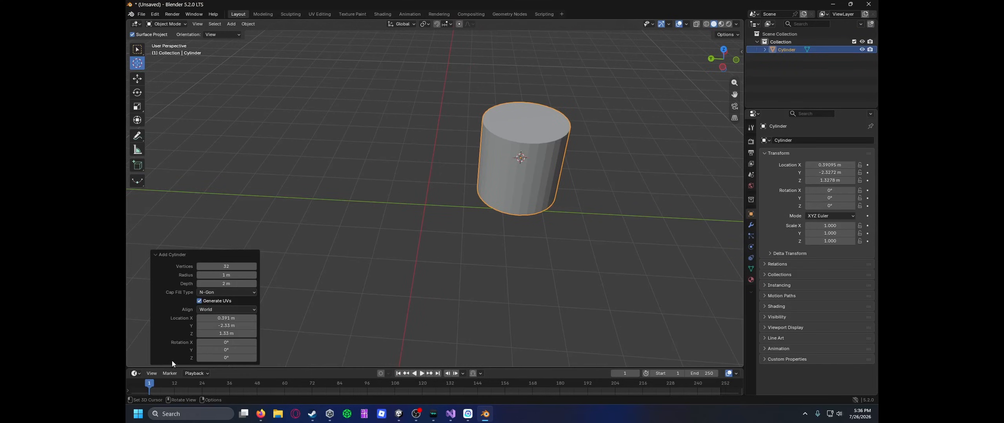
click(174, 250)
click(172, 255)
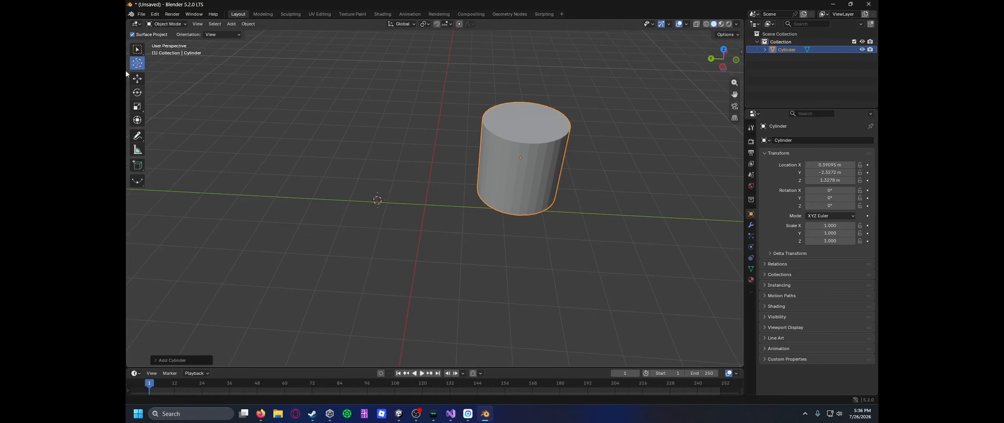
Step: Place the 3D cursor near the world origin and switch to the selection tool
drag(422, 210, 425, 204)
click(141, 51)
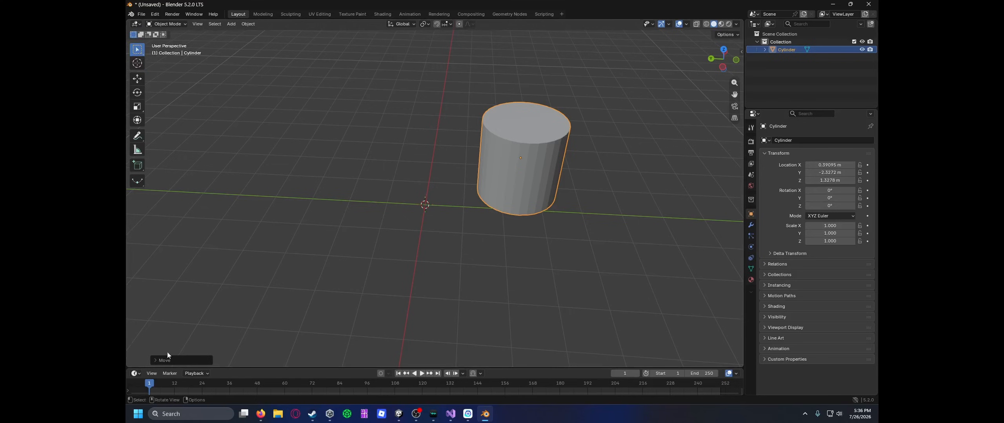
Step: Select the cylinder and delete it from the scene
click(285, 117)
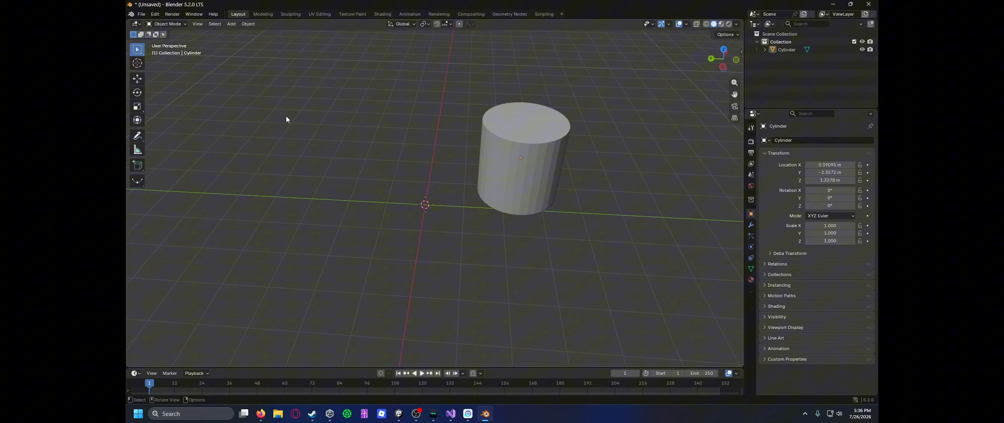
click(520, 135)
key(Delete)
Step: Add a new cylinder mesh at the 3D cursor near the world origin
key(shift+a)
mouse_move(267, 171)
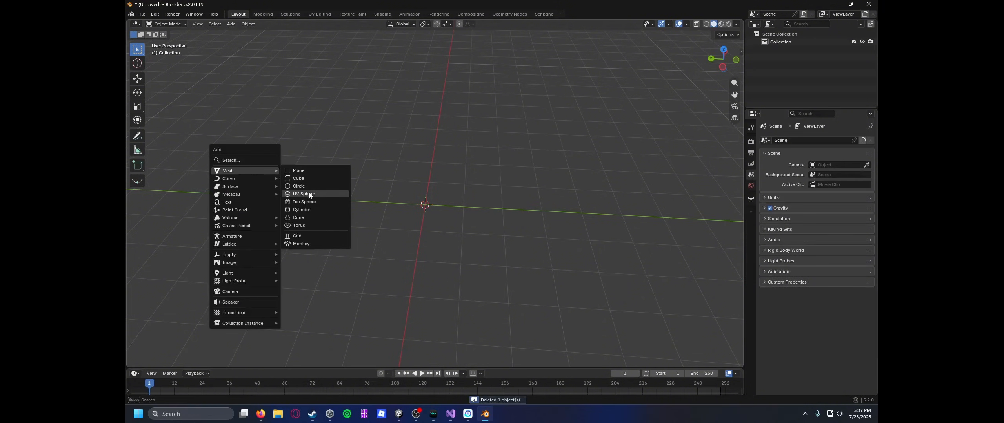
click(302, 209)
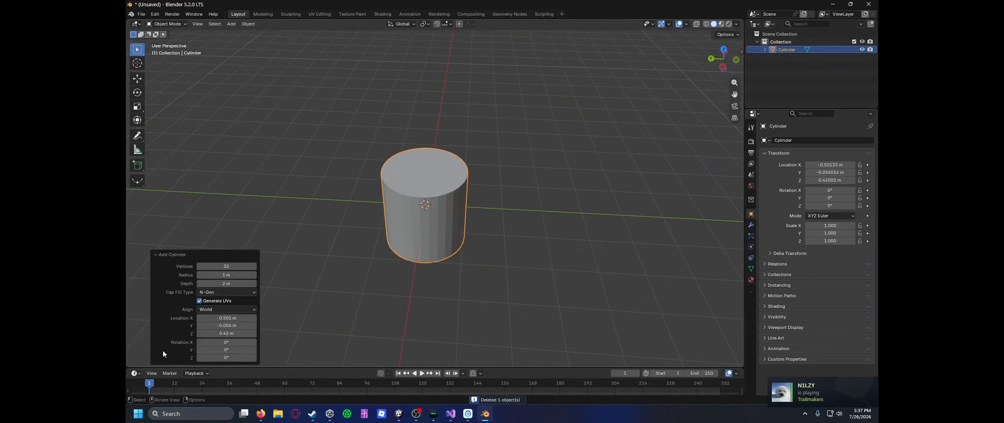
Step: Reduce the new cylinder's vertex count and radius for a slimmer low-poly shape, and collapse its creation settings
drag(213, 262, 235, 266)
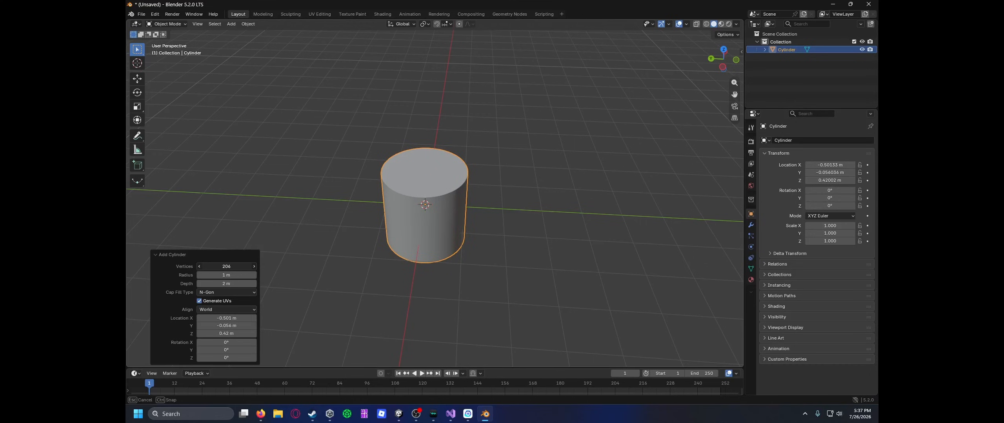
mouse_move(223, 266)
mouse_down()
mouse_move(183, 266)
mouse_move(290, 275)
mouse_move(175, 275)
mouse_move(219, 275)
mouse_up()
drag(226, 284, 178, 268)
click(160, 255)
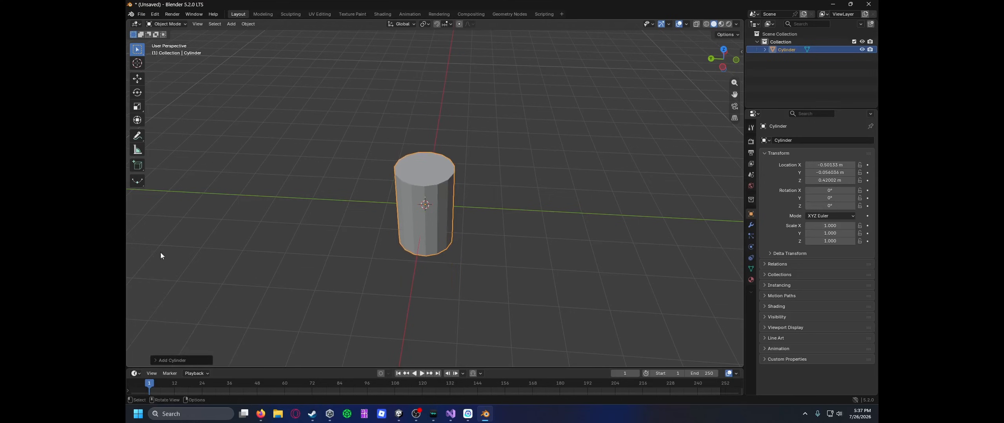
Step: Enter Edit Mode on the cylinder and select only its top face
middle_drag(220, 236, 320, 174)
scroll(417, 117, up, 1)
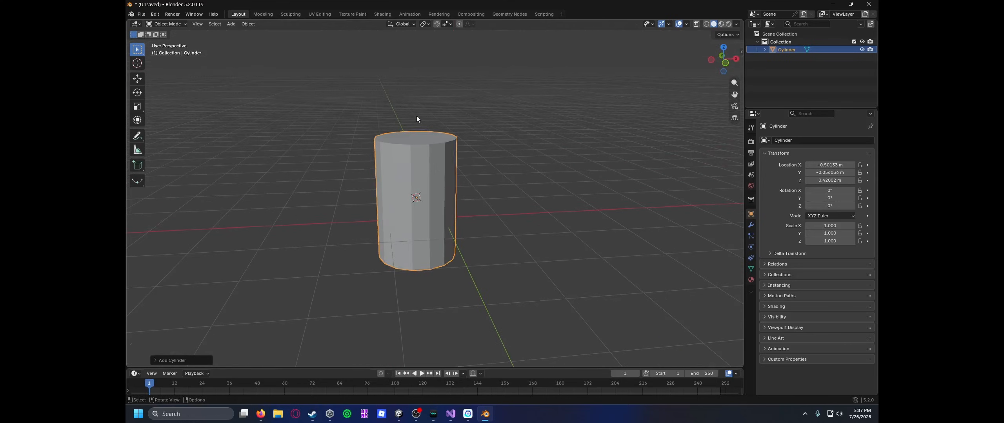
key(Tab)
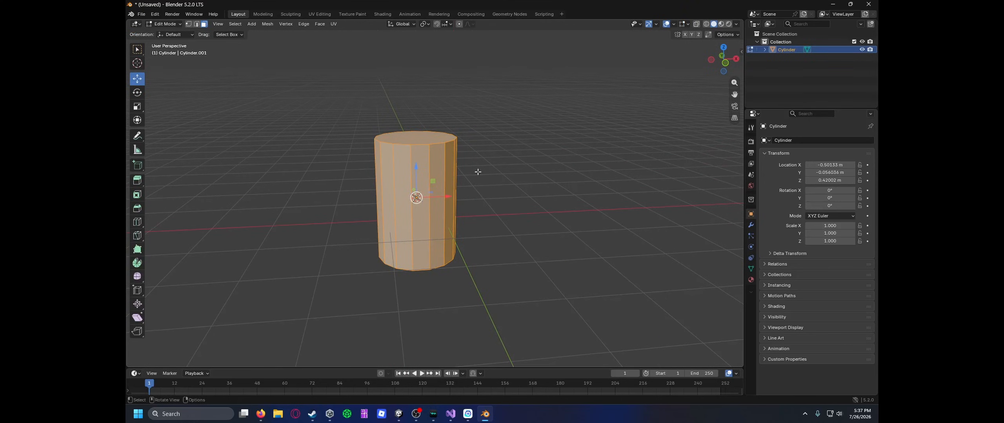
click(399, 146)
middle_drag(399, 146, 410, 157)
scroll(410, 157, down, 5)
Step: Try to raise the cylinder's top face along the Z axis
key(g)
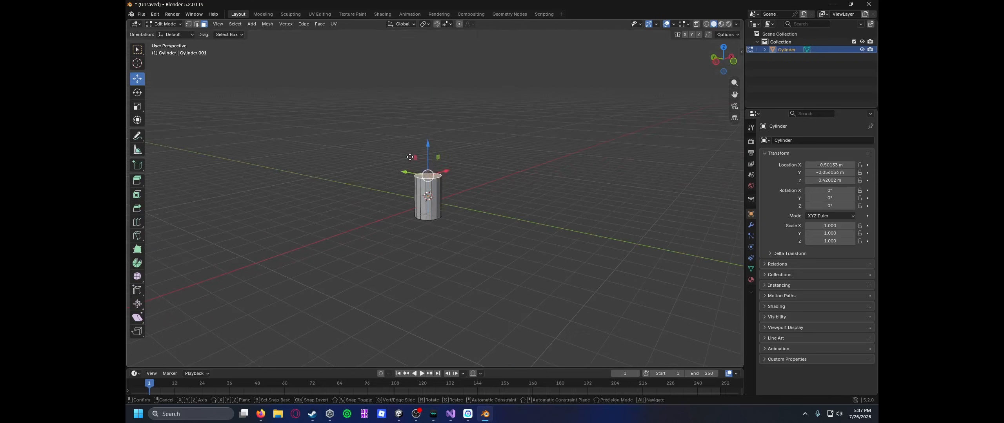
key(z)
click(410, 90)
key(ctrl+z)
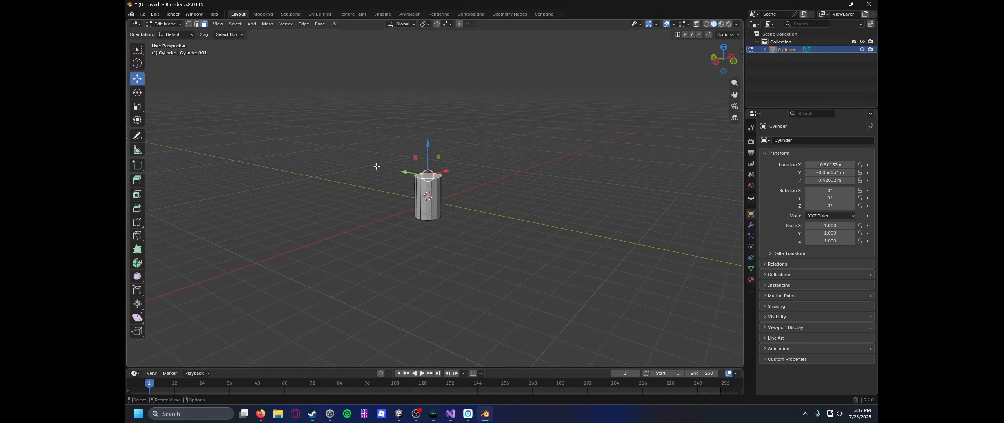
Step: Move the selected top face up along the Z axis to stretch the cylinder into a tall column
key(g)
key(z)
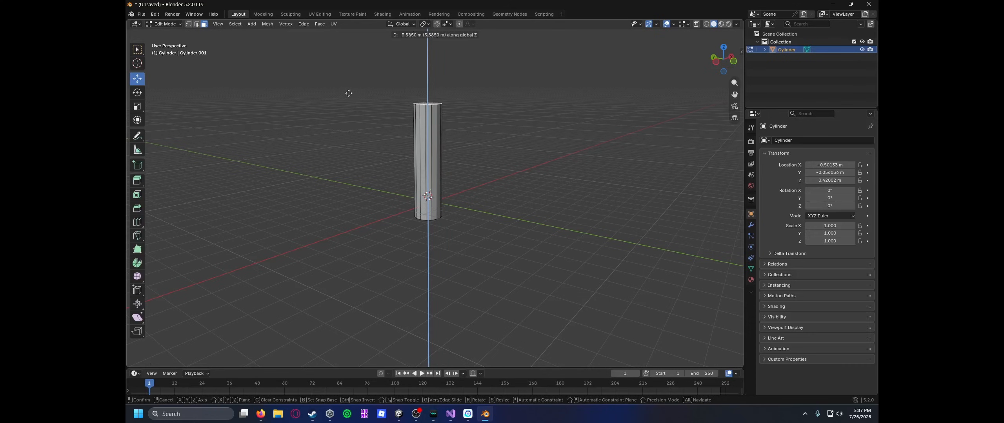
click(341, 57)
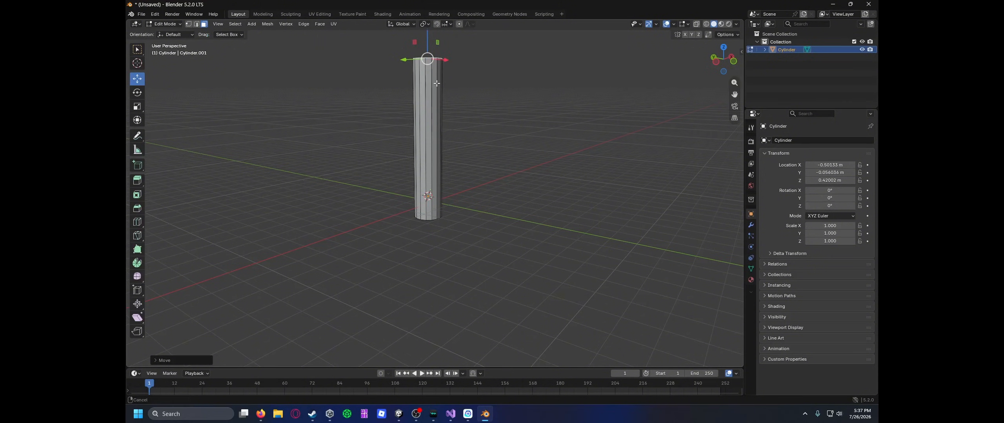
Step: Extrude the column's top face upward to add a new section above it
middle_drag(437, 83, 415, 164)
scroll(414, 164, up, 8)
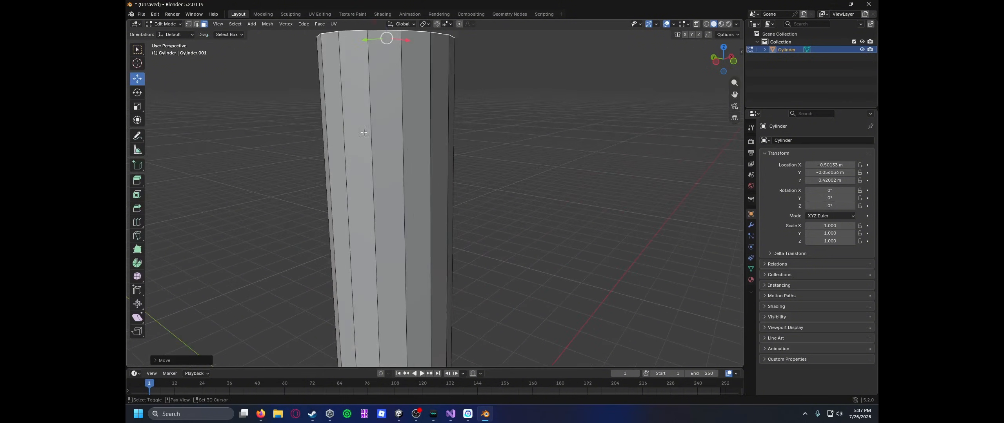
scroll(364, 132, down, 8)
middle_drag(363, 133, 409, 202)
scroll(408, 202, up, 8)
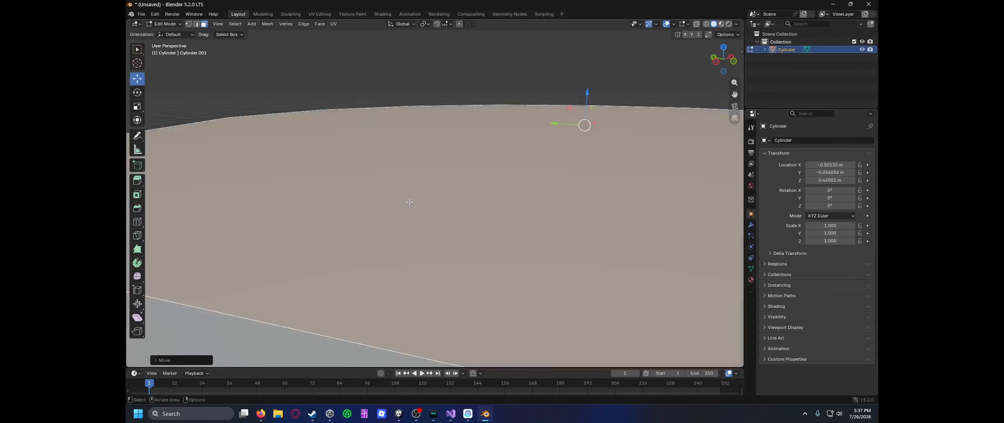
scroll(409, 201, down, 8)
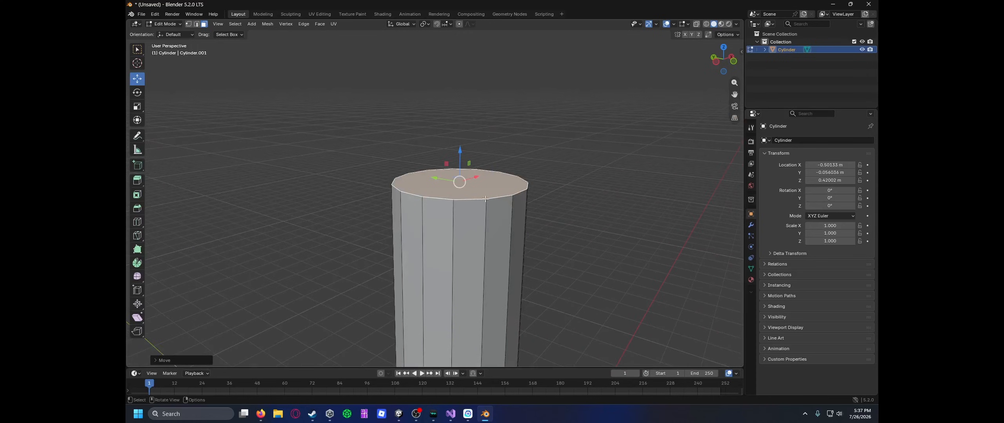
key(e)
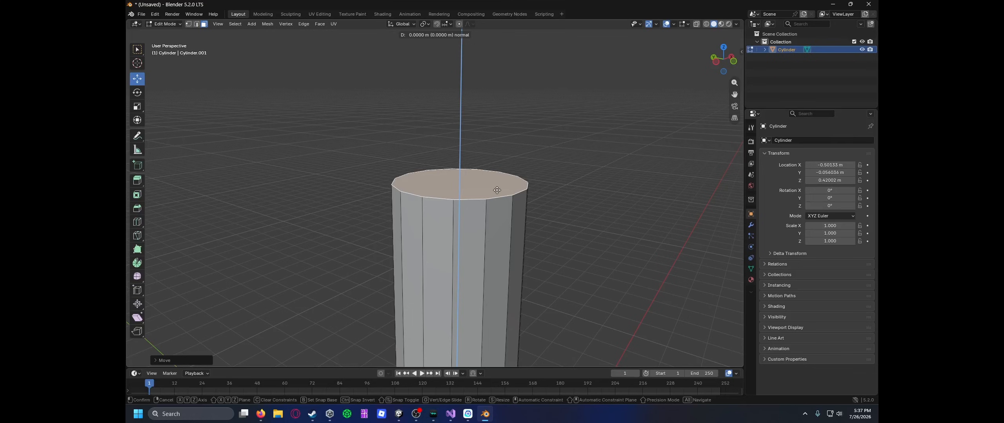
key(Return)
scroll(451, 196, down, 3)
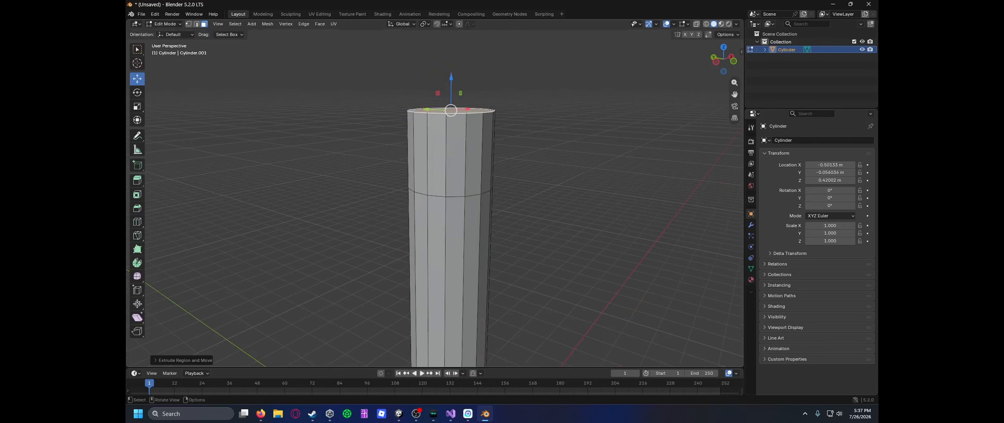
Step: Scale the extruded top face to about 0.41 to taper the tip, and return to Object Mode
key(s)
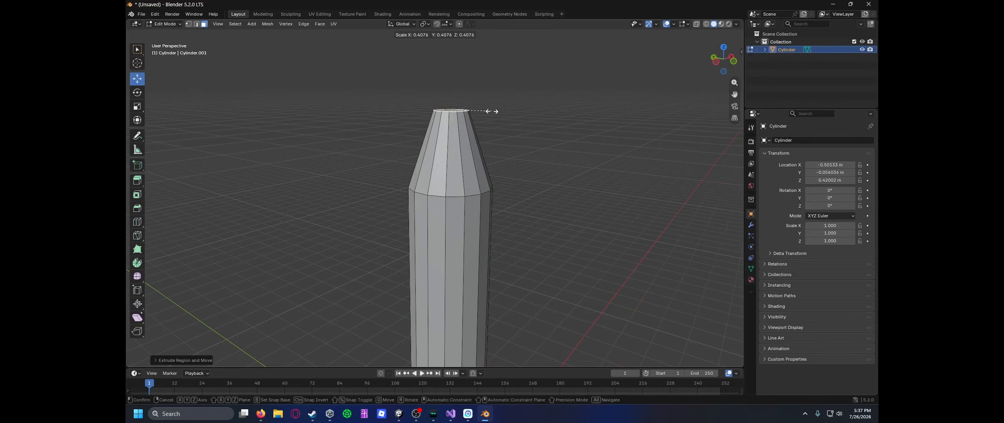
click(492, 112)
key(Tab)
scroll(529, 152, down, 5)
middle_drag(528, 152, 511, 183)
scroll(484, 195, up, 3)
scroll(426, 246, up, 1)
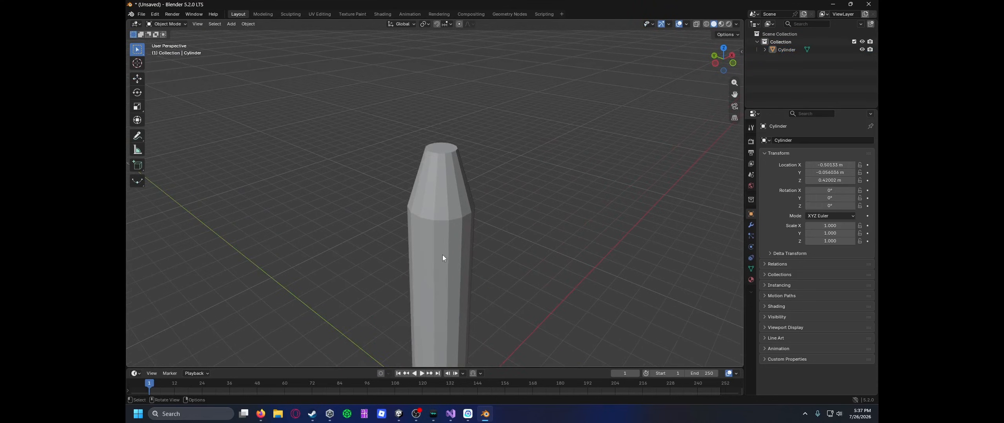
Step: Select the tapered column, copy it, and paste a duplicate into the scene
shift+middle_drag(442, 234, 433, 133)
click(433, 133)
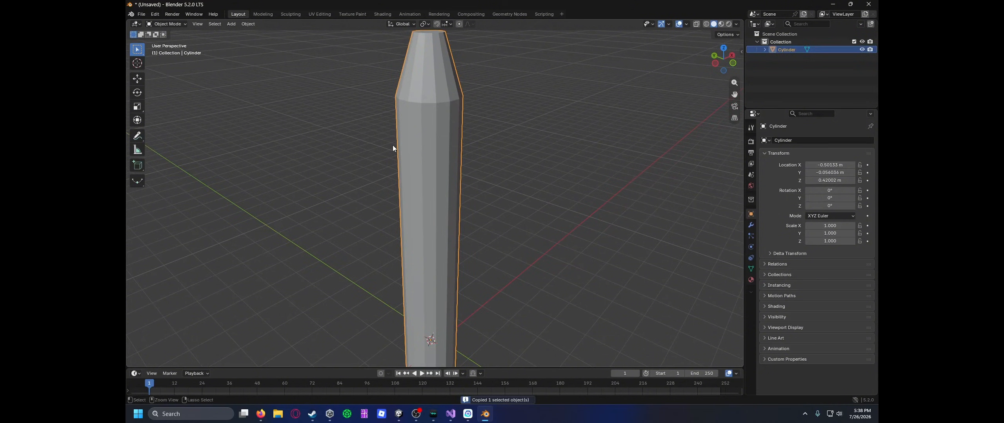
scroll(454, 221, down, 5)
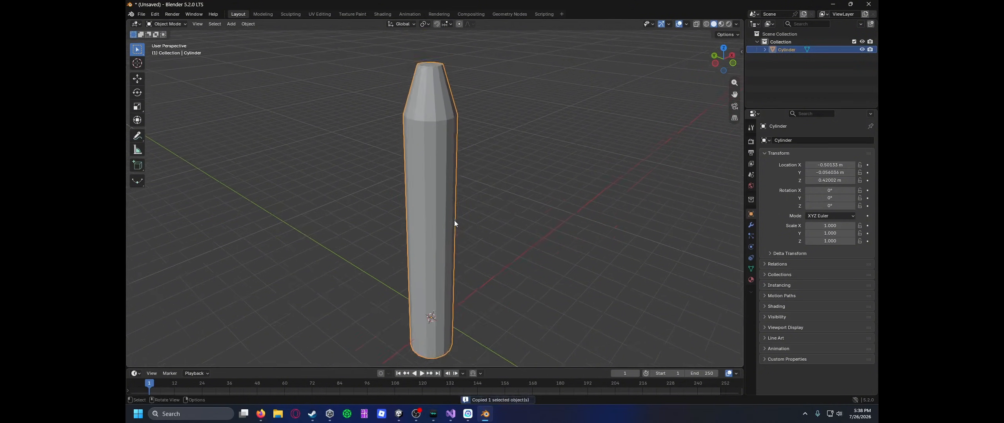
key(ctrl+v)
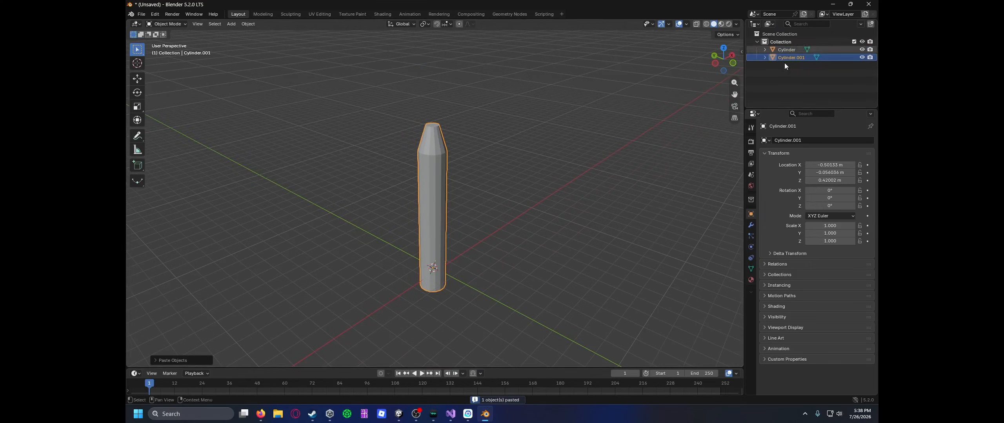
Step: Rotate the duplicate about the global X axis until it lies nearly horizontal
key(r)
key(z)
key(x)
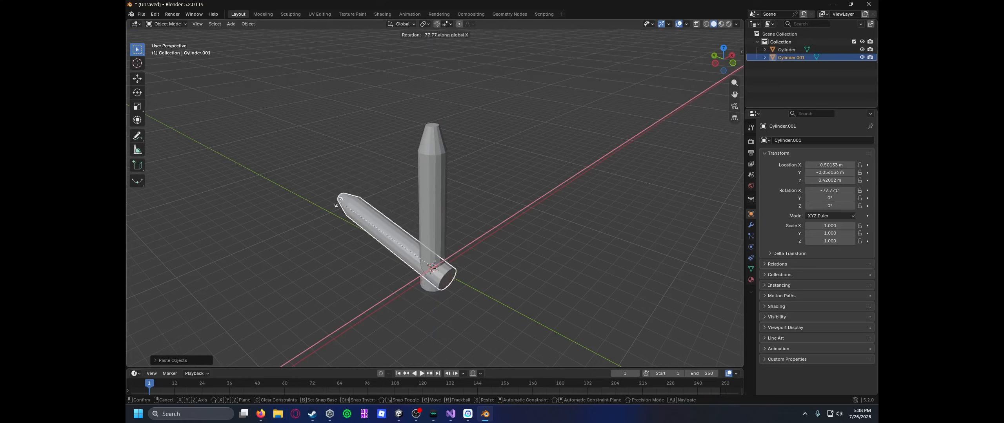
click(319, 214)
Step: Scale the duplicate to about 0.91 and raise it along Z to about 4.14 m
middle_drag(319, 215, 419, 213)
key(s)
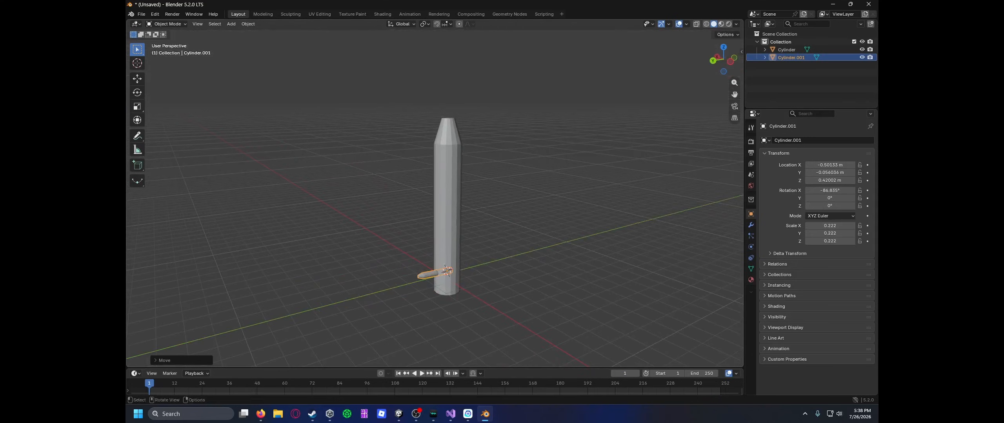
click(504, 246)
key(g)
key(z)
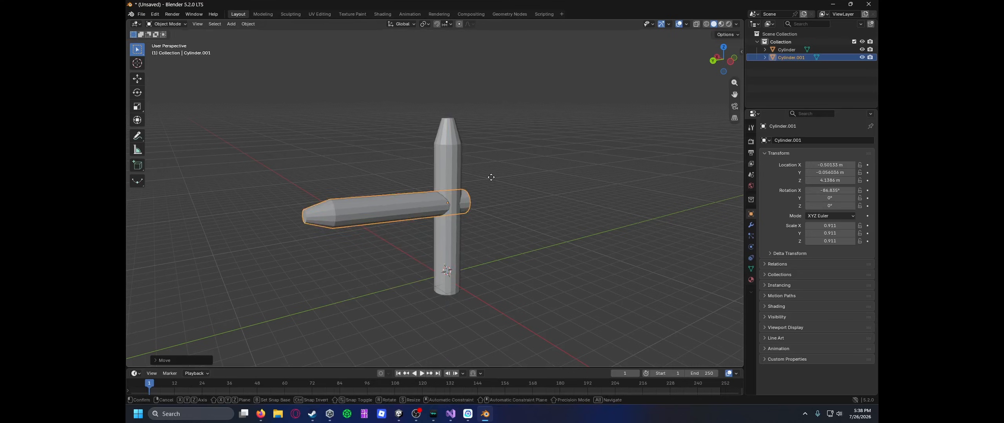
click(469, 191)
Step: Shrink the horizontal piece to a scale of about 0.51 and place it beside the column at about 1.5 m on Y
middle_drag(469, 191, 558, 212)
key(s)
click(551, 209)
key(Tab)
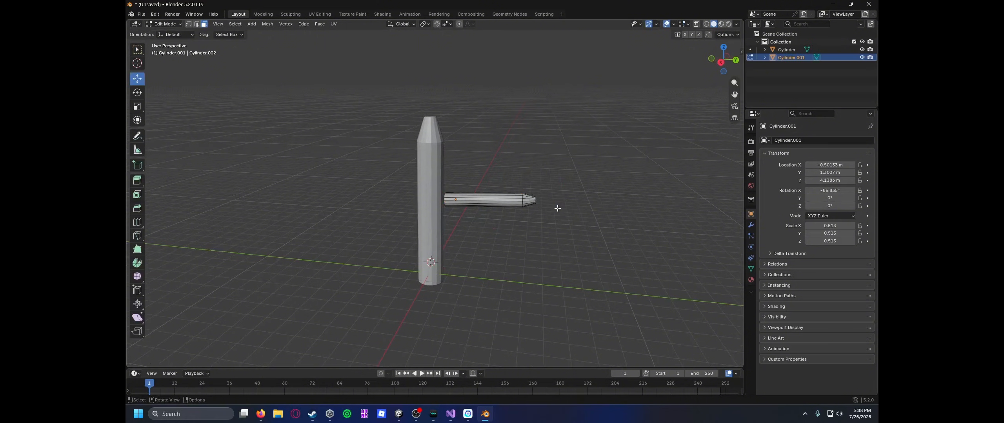
key(Tab)
key(Tab)
key(Tab)
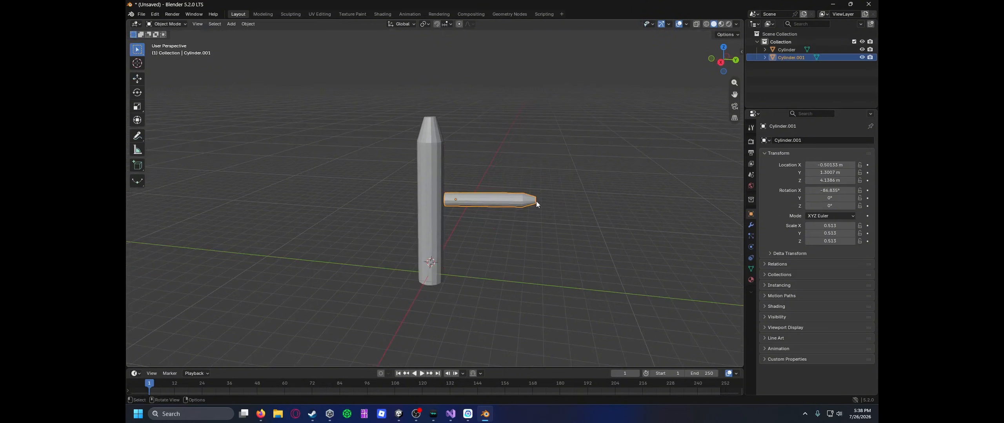
Step: Stretch the horizontal branch along the global Y axis to about 1.5 times its length
key(s)
key(z)
key(x)
key(y)
drag(531, 201, 578, 195)
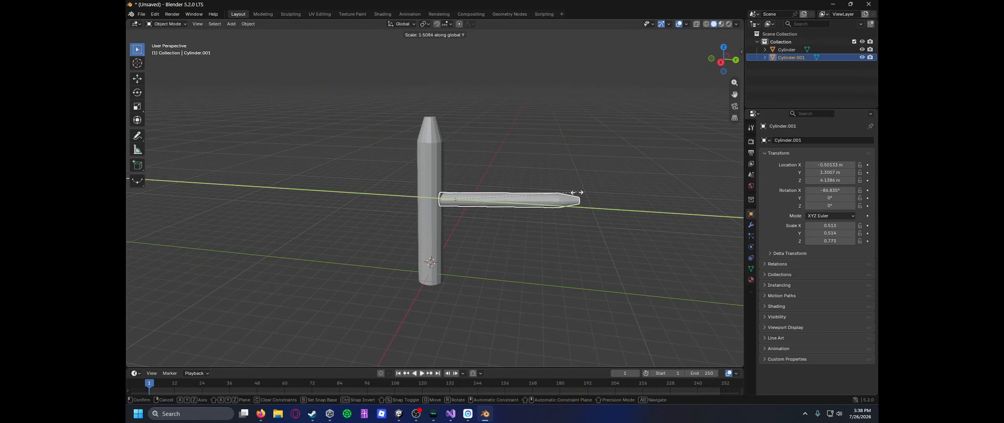
click(578, 195)
Step: Shorten the branch along the global Y axis until its Z scale is about 0.51
middle_drag(578, 195, 580, 196)
key(s)
key(x)
key(y)
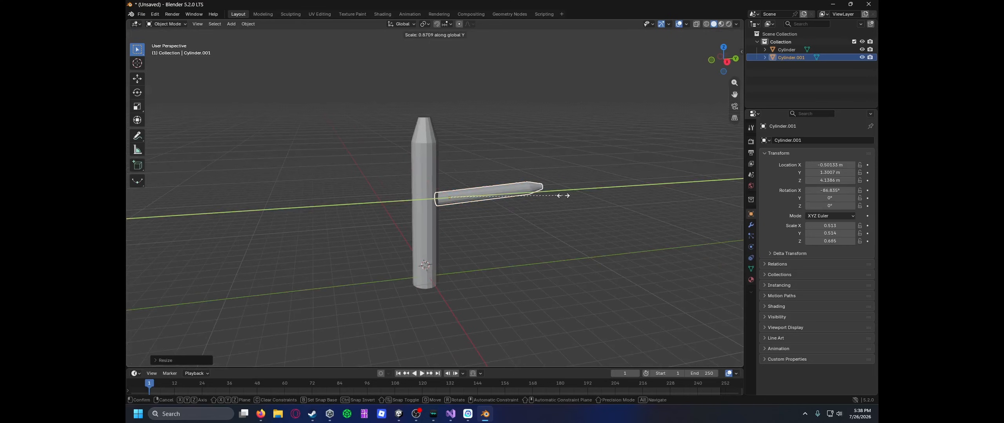
click(541, 195)
key(s)
key(y)
click(534, 197)
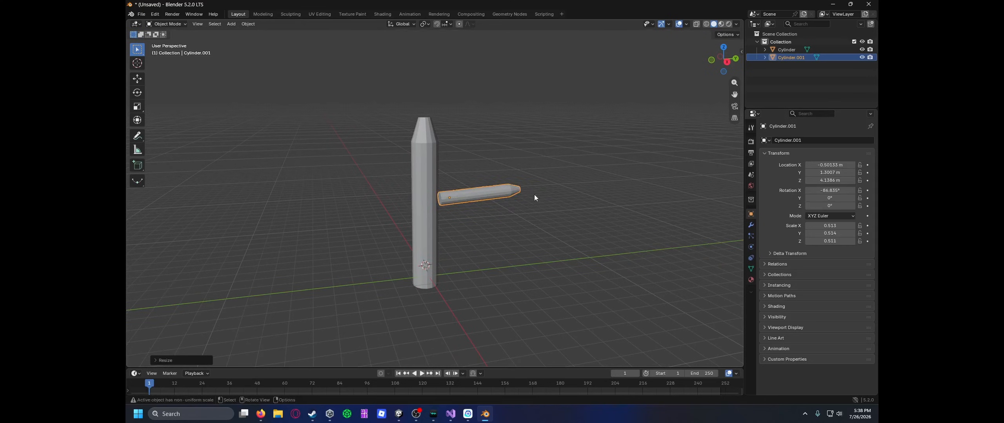
Step: Attach the branch to the column by moving it to about 3.6 m on Z and 0.53 m on Y
key(g)
key(z)
click(522, 201)
middle_drag(522, 201, 493, 262)
key(g)
key(y)
click(515, 175)
Step: Enter Edit Mode on the branch and select the end face at its tapered tip
click(532, 135)
middle_drag(533, 135, 461, 241)
key(Tab)
key(Tab)
scroll(502, 174, up, 5)
key(Tab)
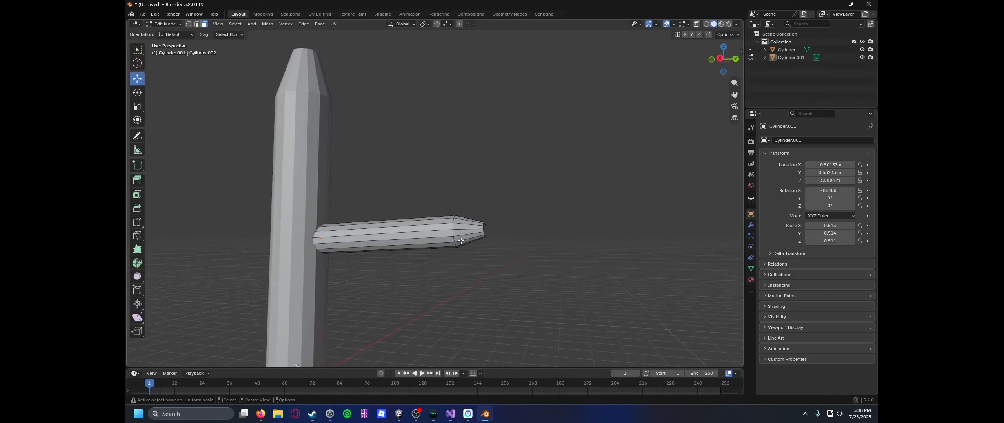
drag(485, 234, 491, 248)
middle_drag(491, 248, 516, 247)
Step: Try bending the branch by lowering its tip along Z and extruding the end outward, raised about 0.64 m
key(g)
key(z)
key(z)
click(524, 267)
key(e)
key(z)
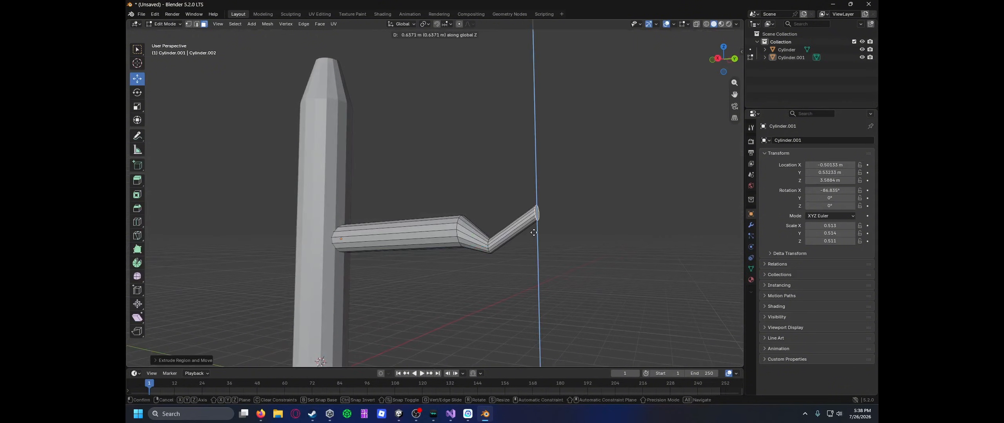
click(534, 232)
key(Tab)
middle_drag(327, 146, 480, 234)
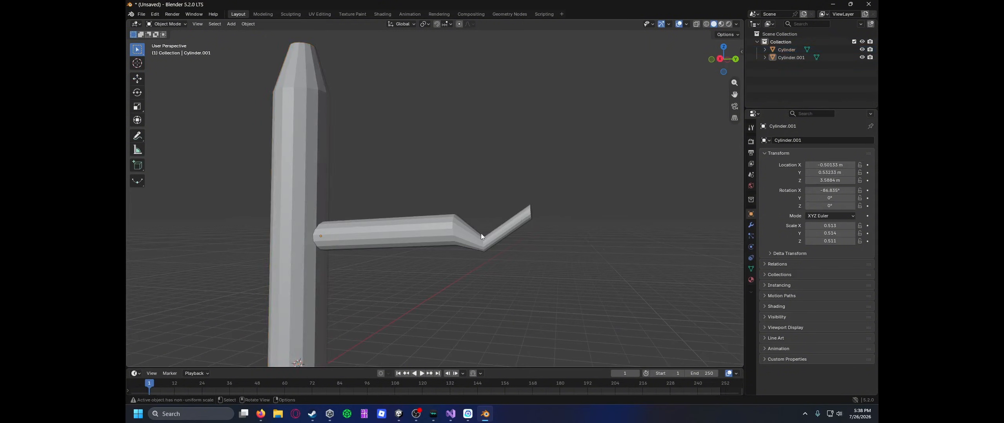
Step: Return to Edit Mode and undo the bend and extrusion at the branch tip
click(513, 227)
key(Tab)
key(ctrl+z)
key(ctrl+z)
key(ctrl+z)
key(ctrl+z)
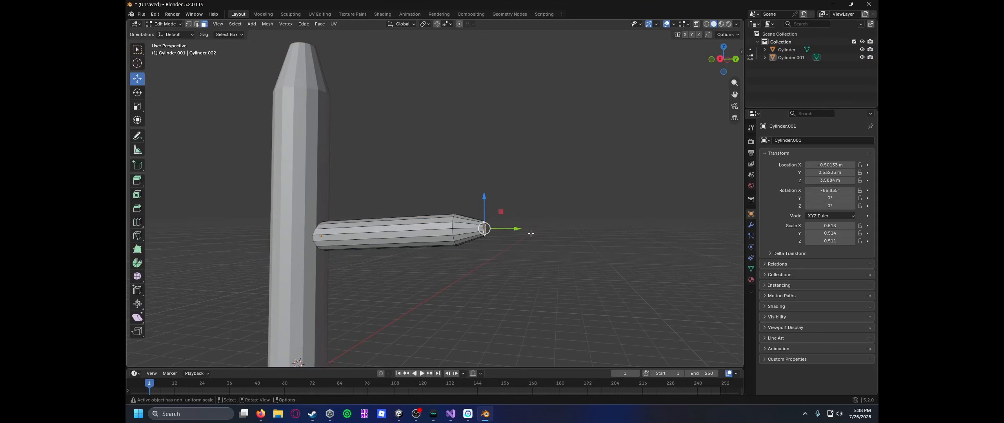
Step: Enlarge the branch's end face and extrude it outward about 0.62 m
key(s)
click(536, 231)
key(e)
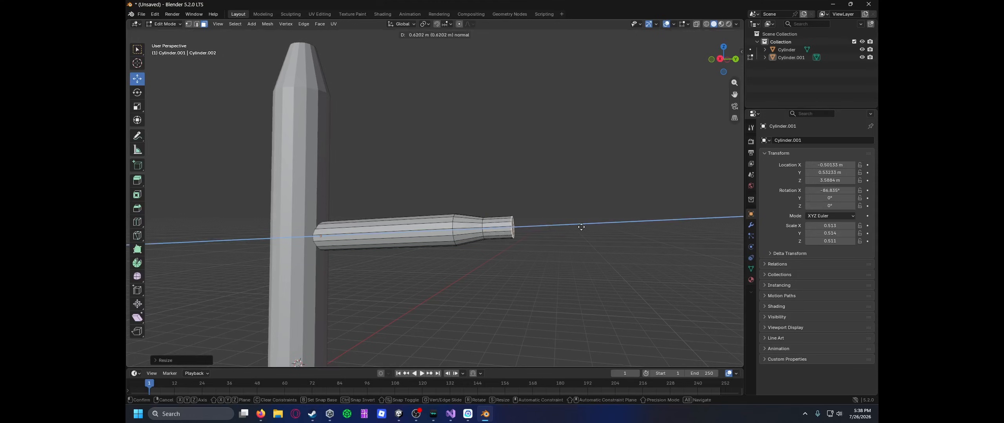
key(Escape)
key(e)
key(Escape)
Step: Try bending the branch by lowering its extruded end about 0.65 m along Z and extruding another segment outward
key(e)
key(z)
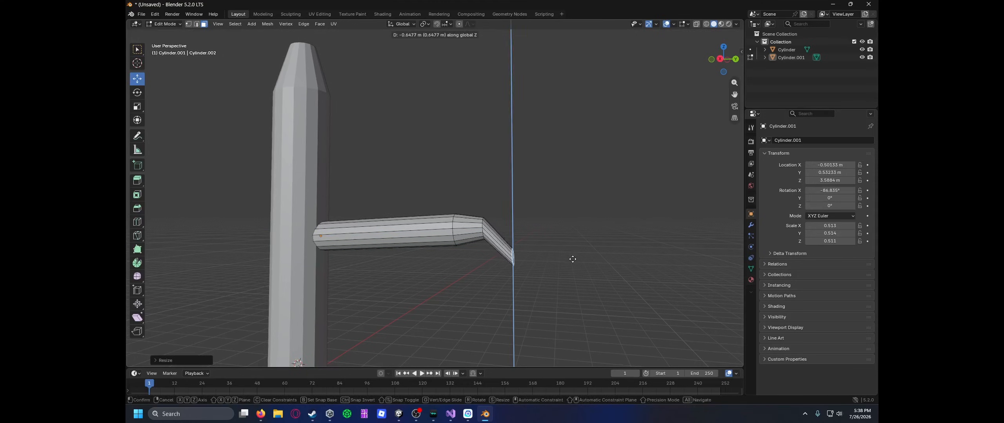
click(573, 259)
key(e)
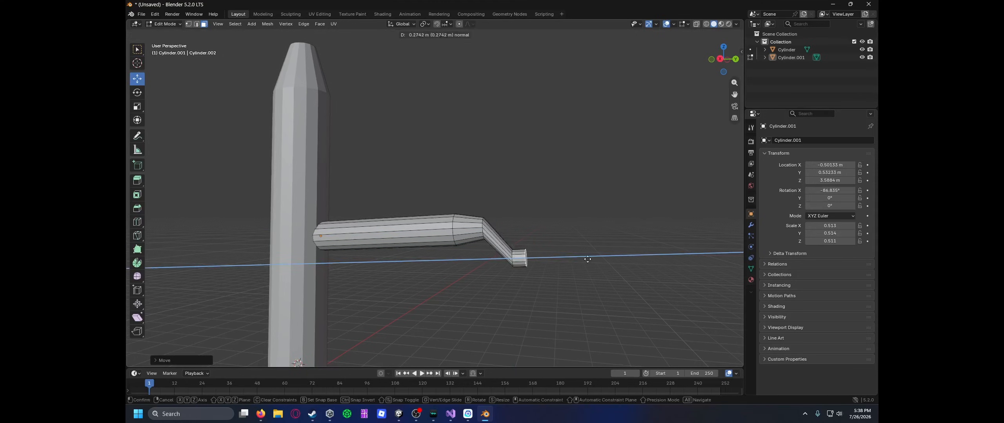
key(Escape)
key(g)
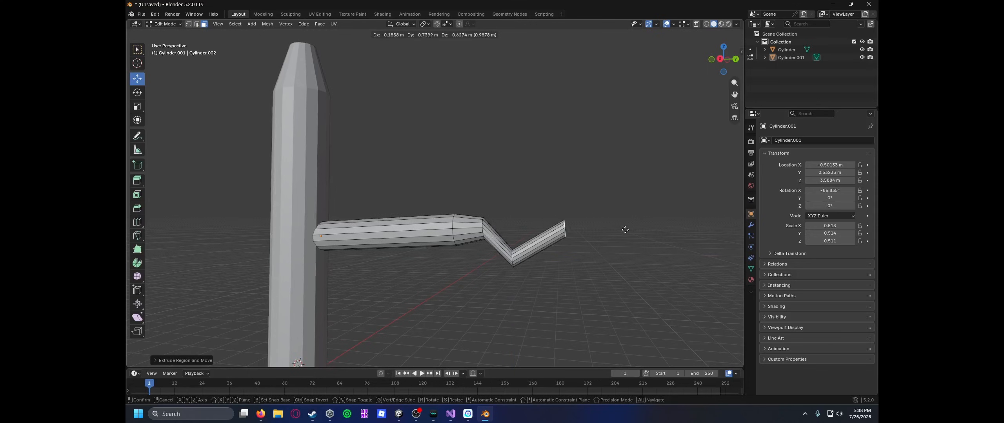
click(643, 243)
key(Tab)
Step: Undo the bend and try moving the branch's extruded end face outward and slightly down
middle_drag(543, 218, 577, 217)
key(Tab)
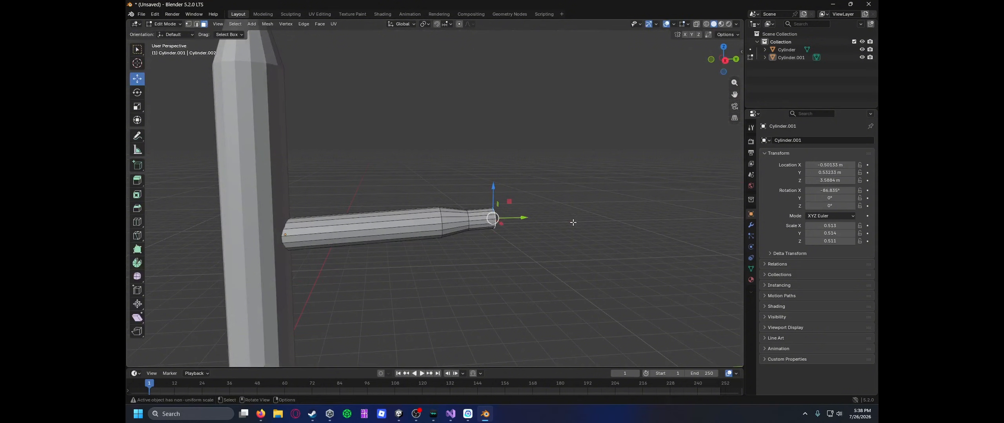
key(g)
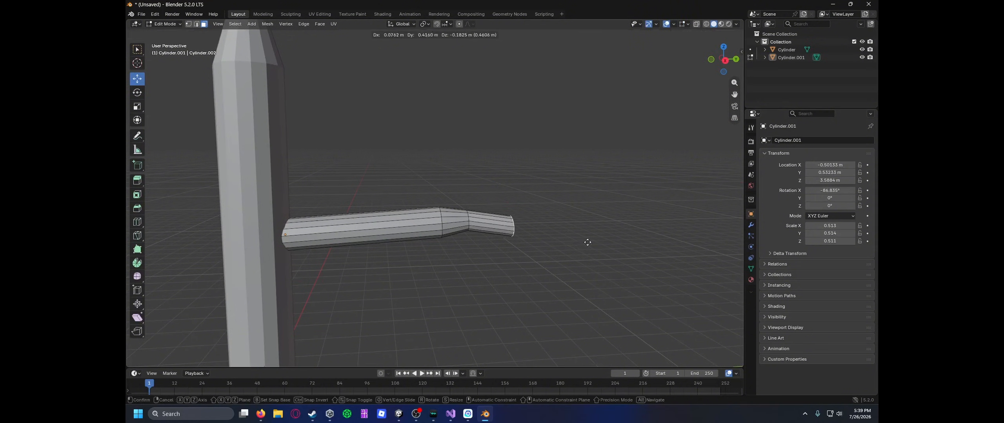
click(606, 246)
key(Tab)
middle_drag(471, 270, 423, 205)
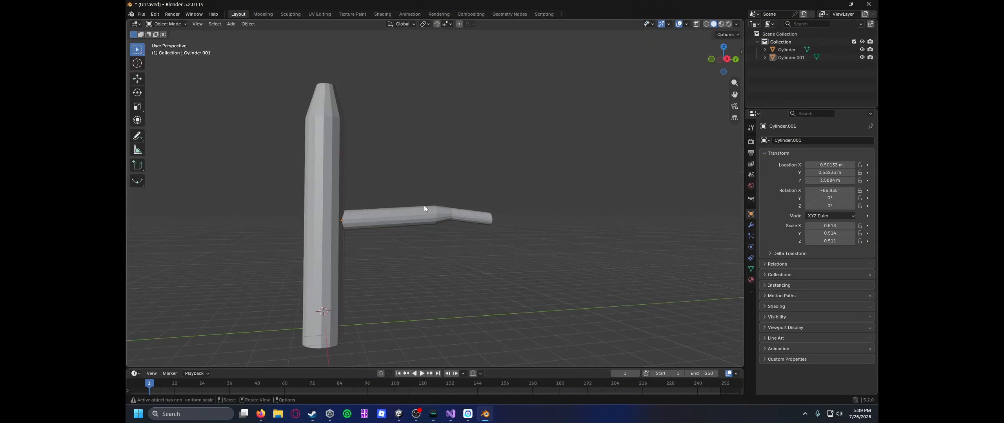
Step: Undo the extrusion at the branch tip and enlarge the tapered end face in Edit Mode
click(480, 216)
key(Tab)
middle_drag(476, 229, 538, 273)
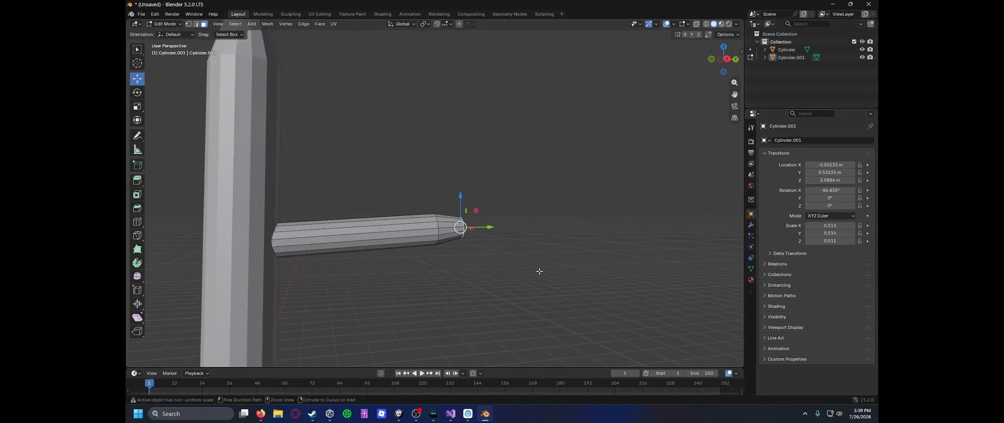
key(g)
key(z)
click(539, 271)
key(s)
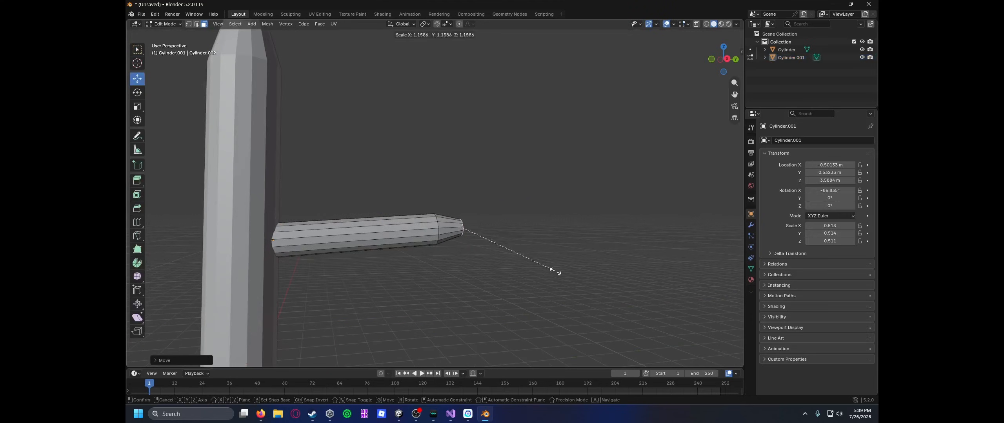
click(609, 271)
Step: Bend the branch by lowering its end face along Z and moving it outward along Y
key(g)
key(z)
click(623, 284)
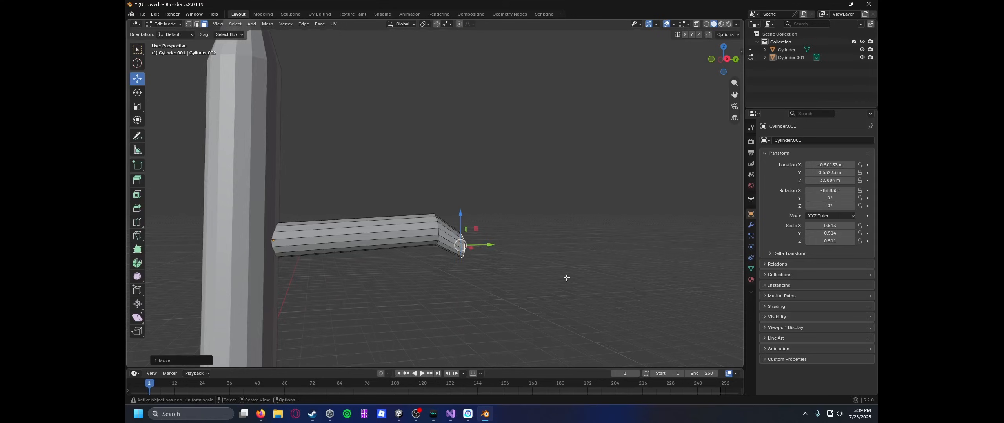
middle_drag(564, 278, 558, 278)
key(g)
key(y)
click(595, 276)
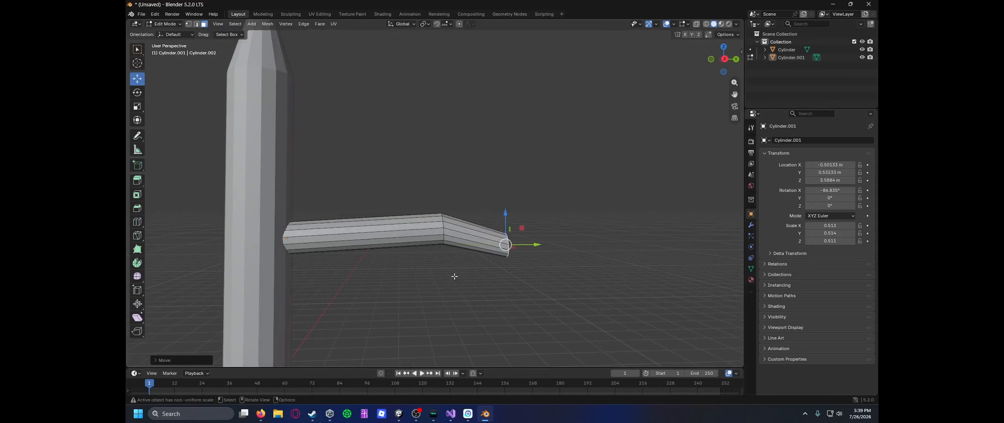
key(Tab)
Step: Scale the whole branch down to about 0.41 and raise it along Z to about 4.75 m
middle_drag(455, 278, 396, 259)
click(415, 230)
key(s)
click(404, 232)
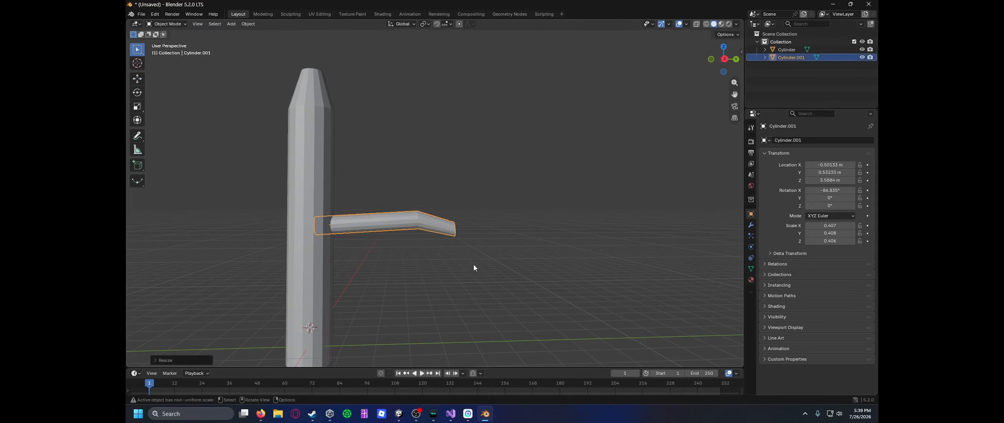
middle_drag(473, 265, 508, 269)
key(g)
key(z)
click(378, 284)
scroll(379, 284, down, 3)
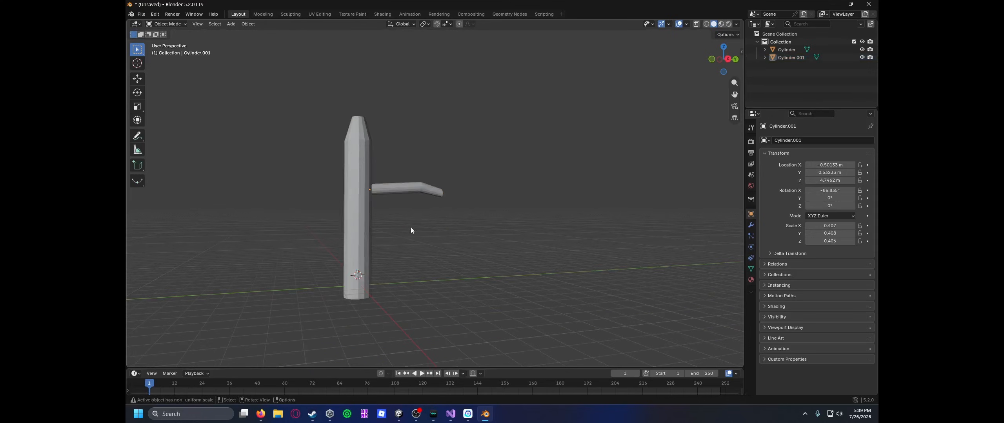
Step: Copy and paste the branch, lowering the duplicate along Z to about 1.6 m near the column's base
click(412, 194)
key(ctrl+c)
key(ctrl+v)
key(g)
key(z)
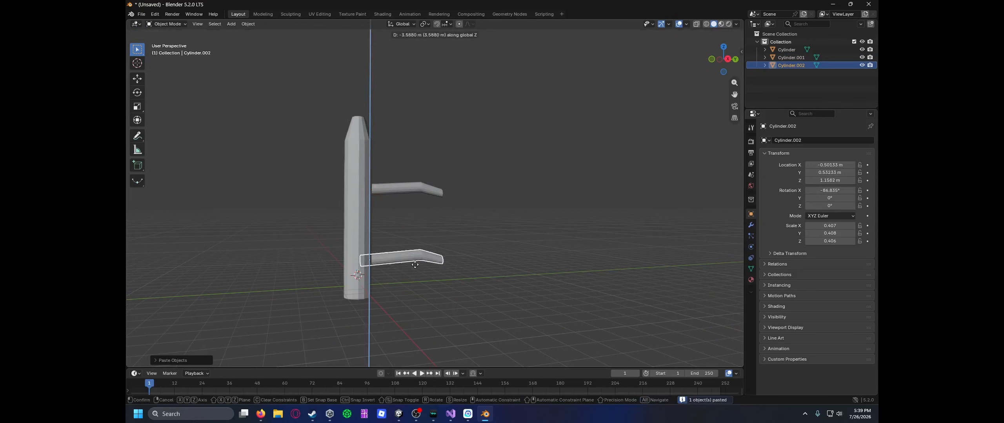
click(415, 258)
Step: Set the duplicate branch's X rotation to -90°
key(r)
key(x)
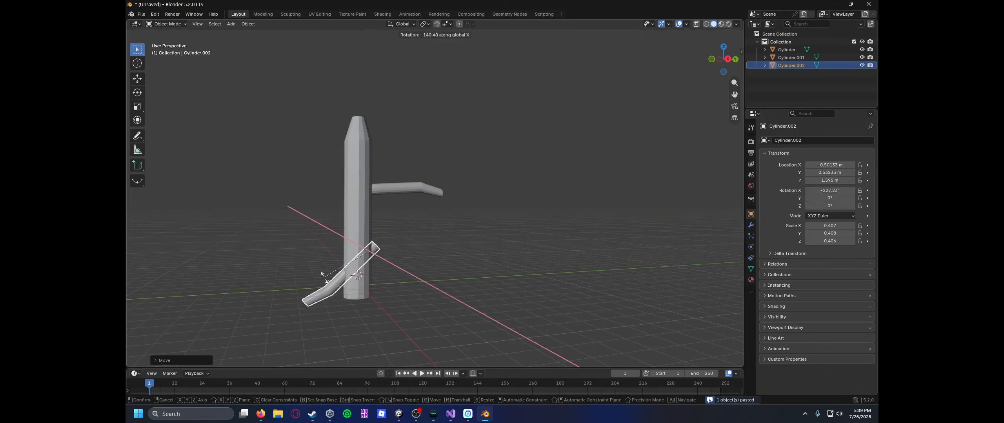
key(Escape)
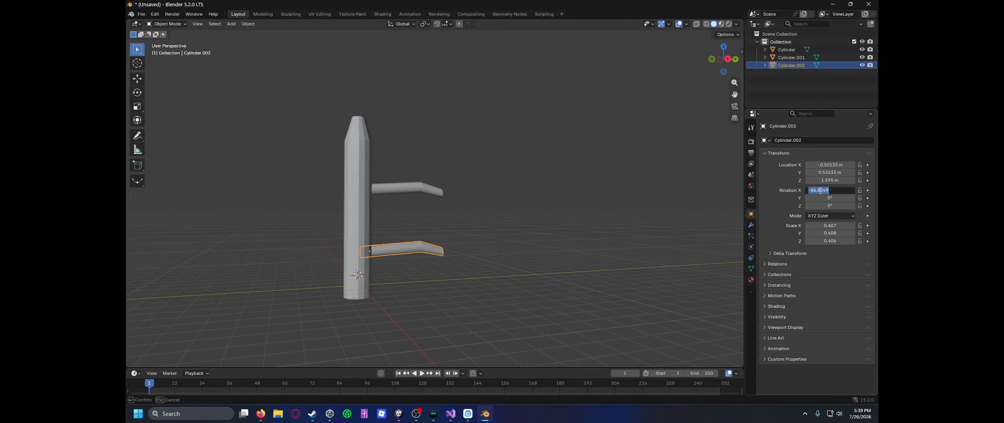
text(-90)
key(Return)
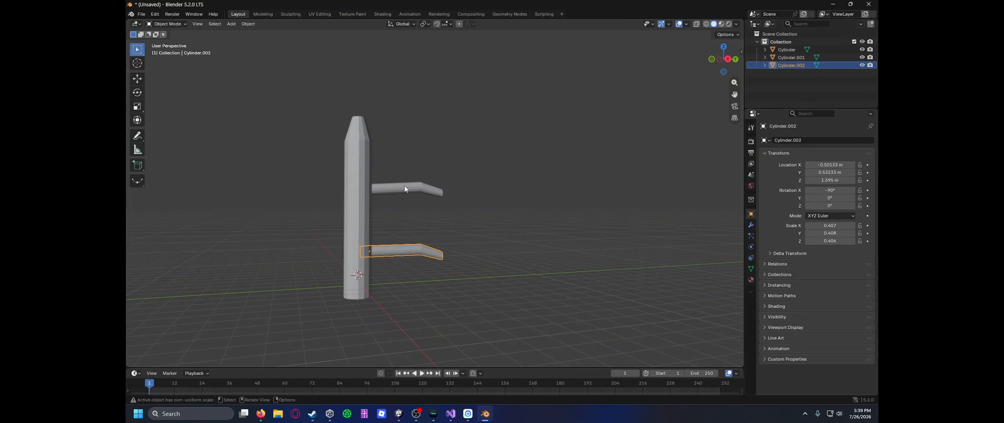
Step: Rotate the duplicate branch to about -56° on X and about -138° on Z so it angles upward from the column
key(r)
key(z)
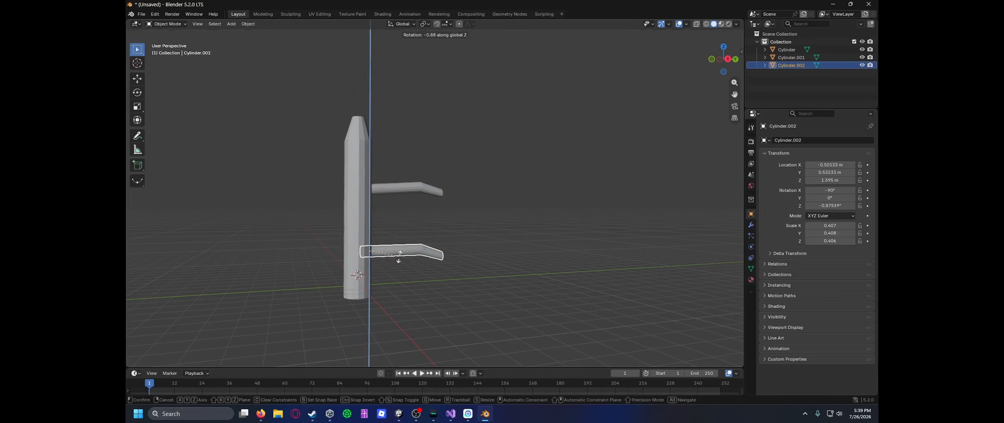
key(x)
click(395, 240)
middle_drag(395, 240, 457, 341)
key(r)
key(z)
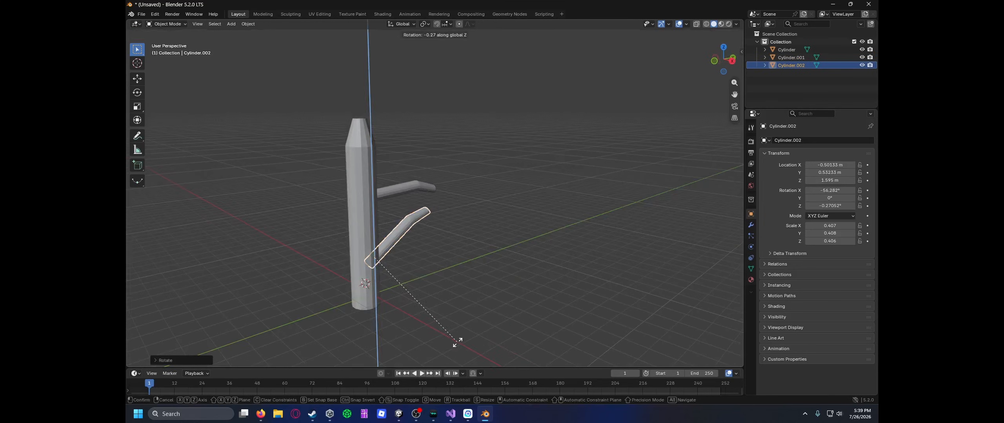
click(442, 222)
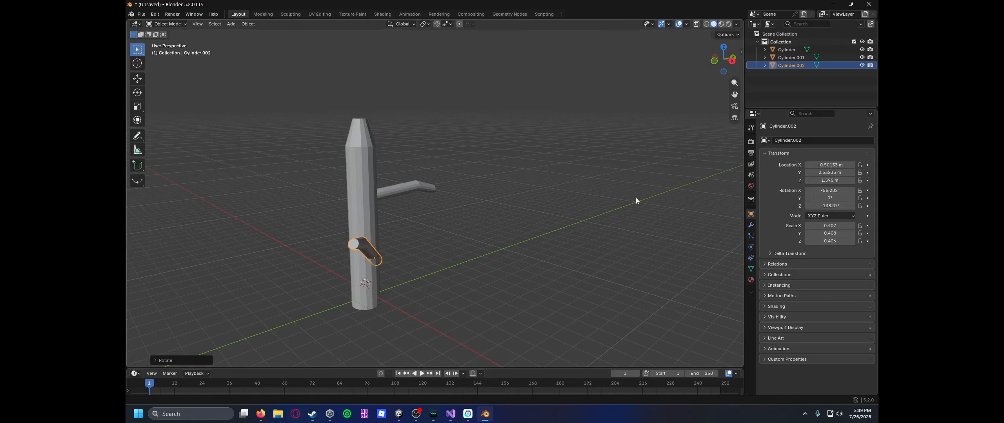
Step: Move the lower branch against the column's opposite side, at about X 0.26 m, Y -0.23 m, Z 1.66 m
middle_drag(636, 202, 682, 270)
key(g)
click(651, 317)
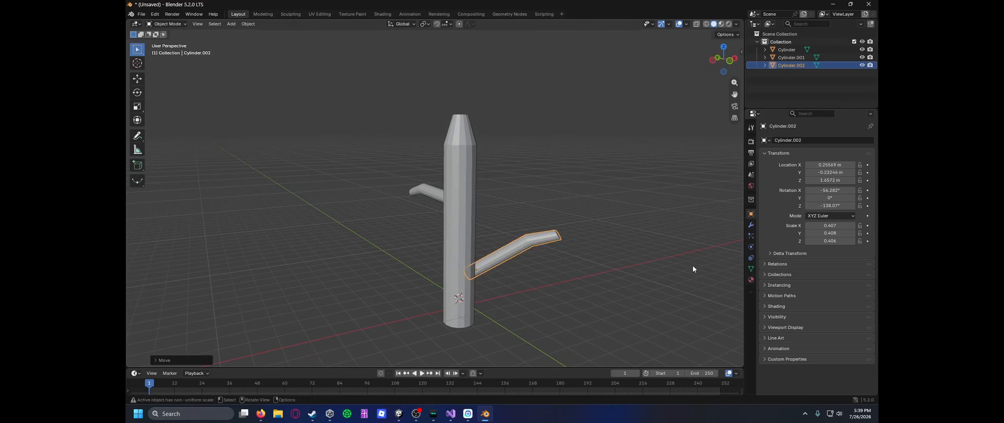
click(693, 269)
middle_drag(542, 197, 418, 203)
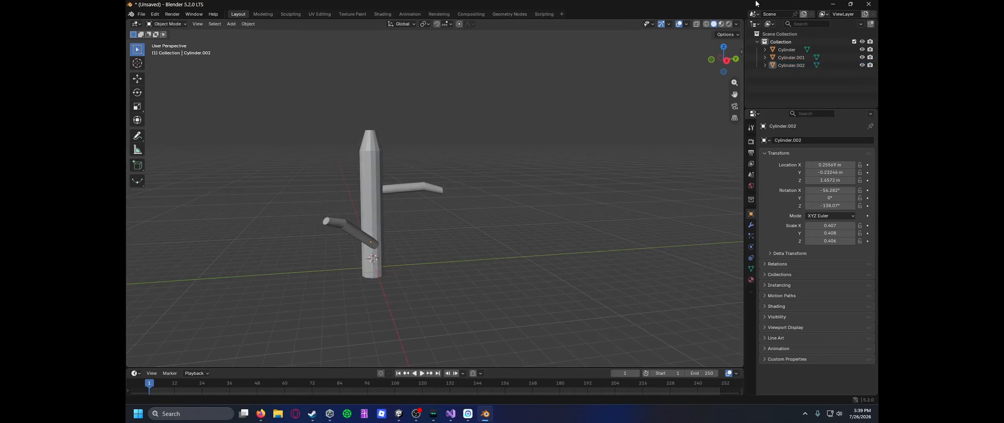
Step: Display the viewport in Material Preview shading and add a new material to the column
click(720, 25)
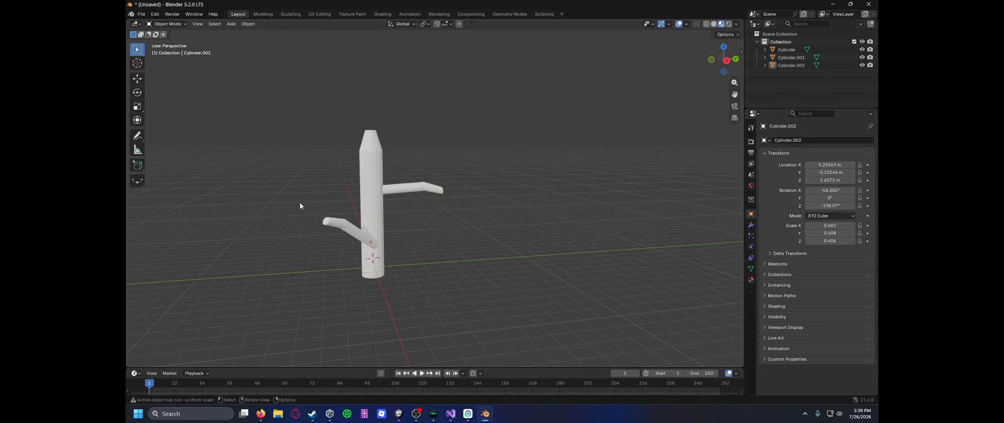
click(366, 157)
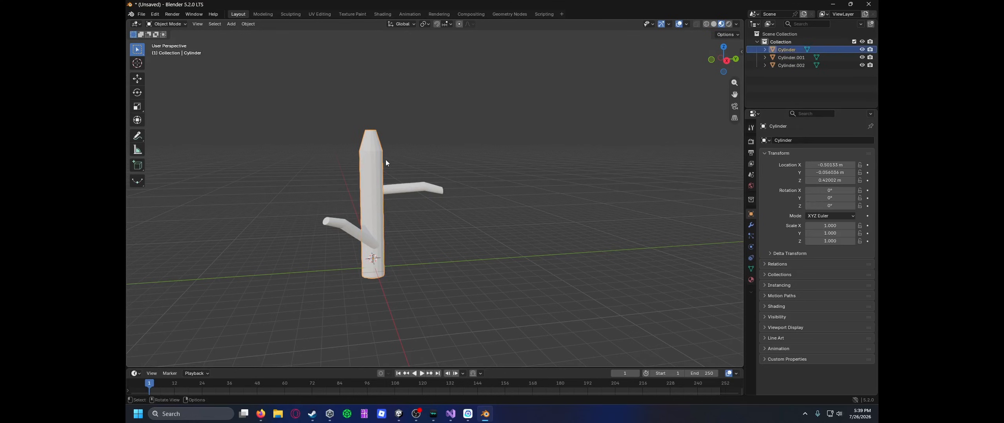
click(751, 279)
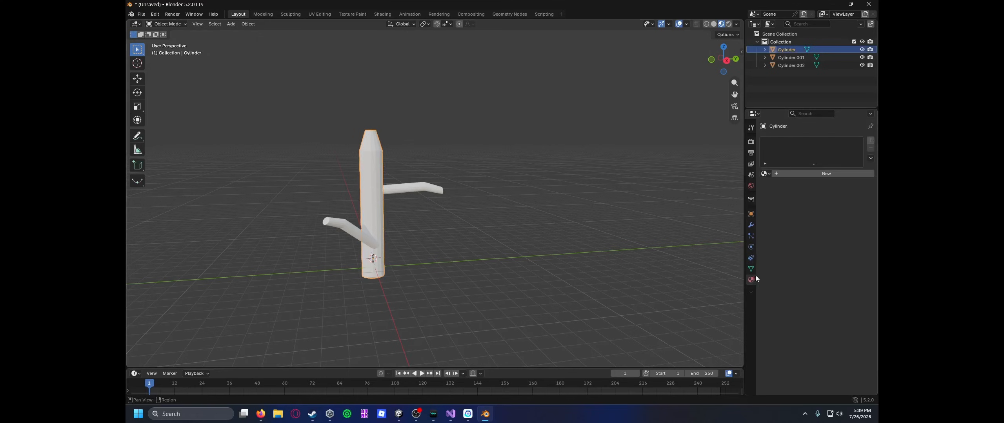
click(808, 173)
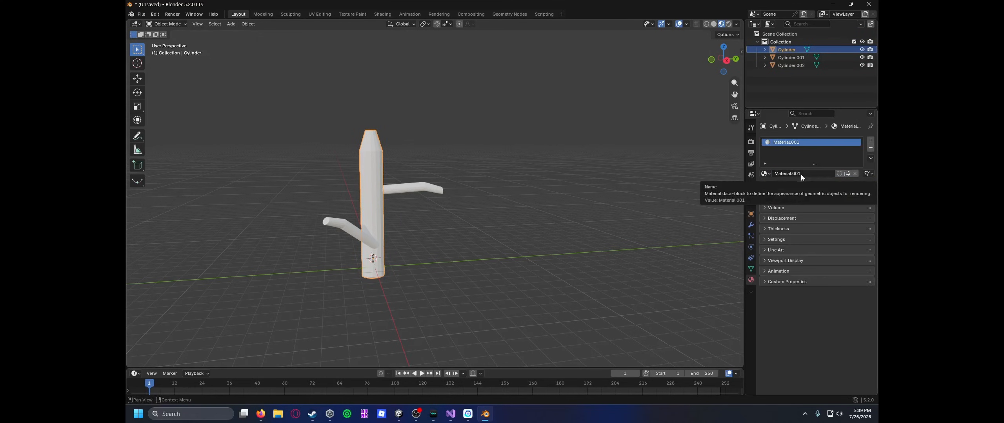
Step: Set the column material's base color to a dark reddish brown
click(768, 186)
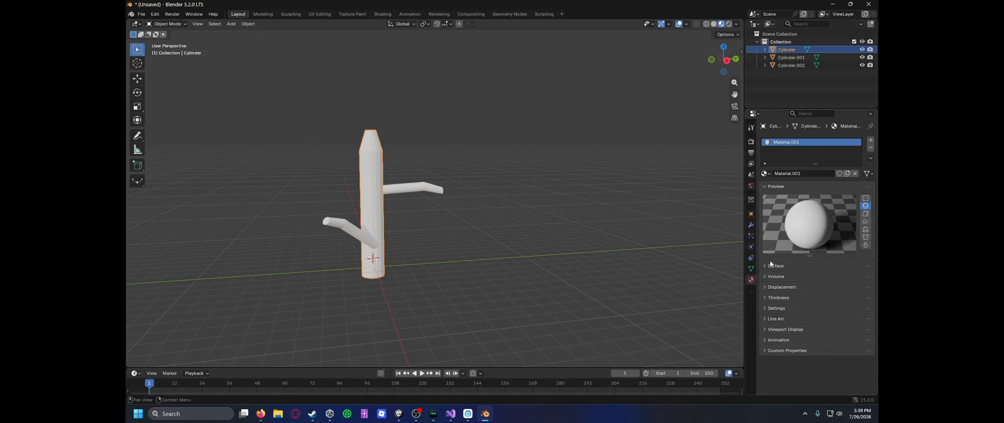
click(768, 187)
click(764, 196)
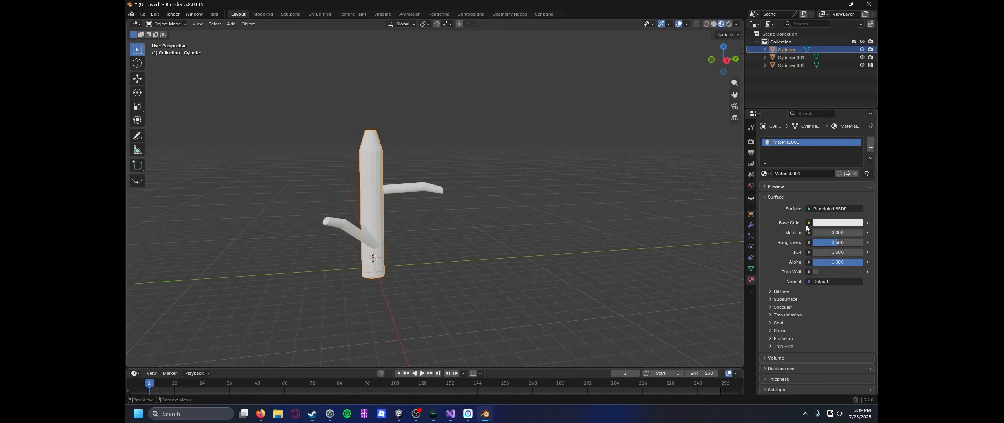
click(822, 224)
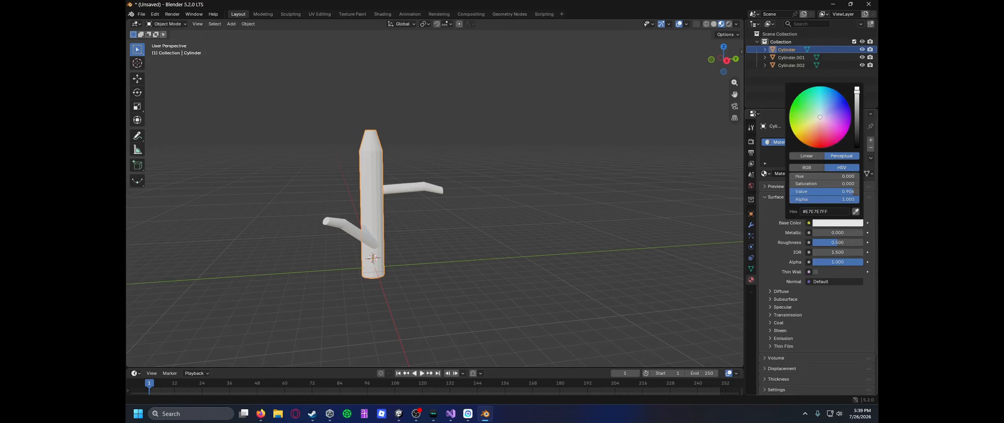
drag(820, 117, 812, 144)
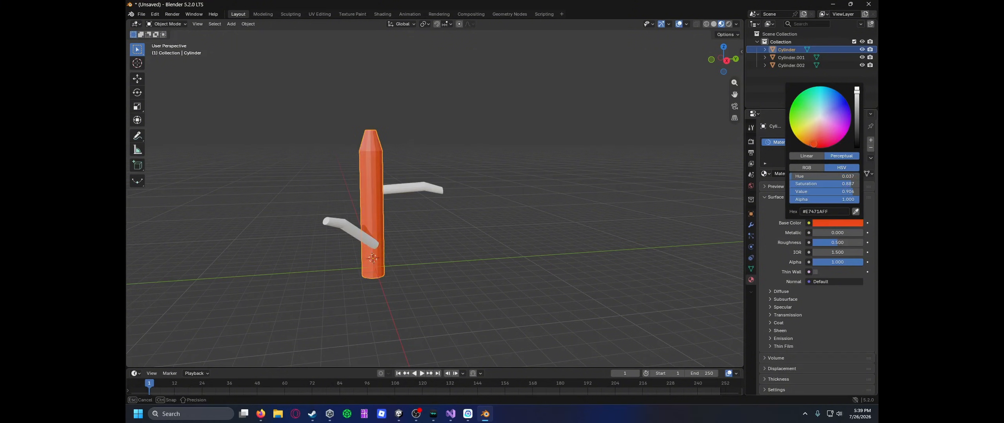
drag(856, 94, 857, 124)
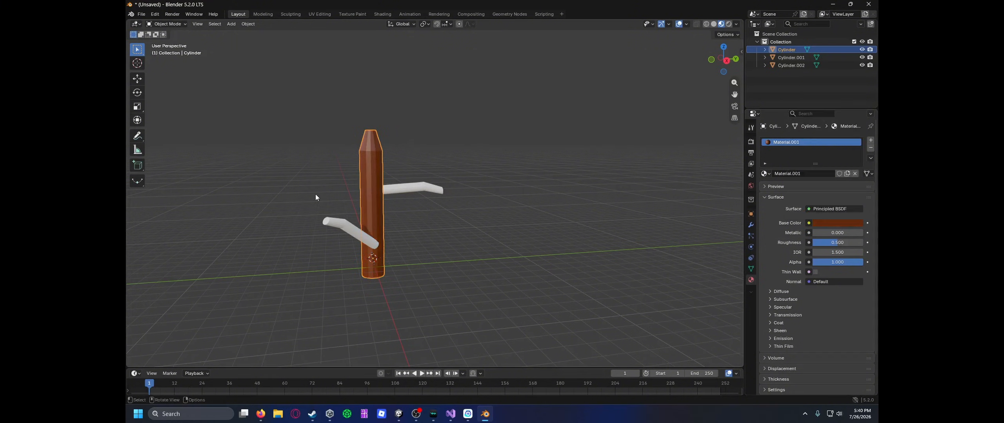
click(335, 177)
Step: Apply smooth shading to the column
scroll(275, 183, up, 4)
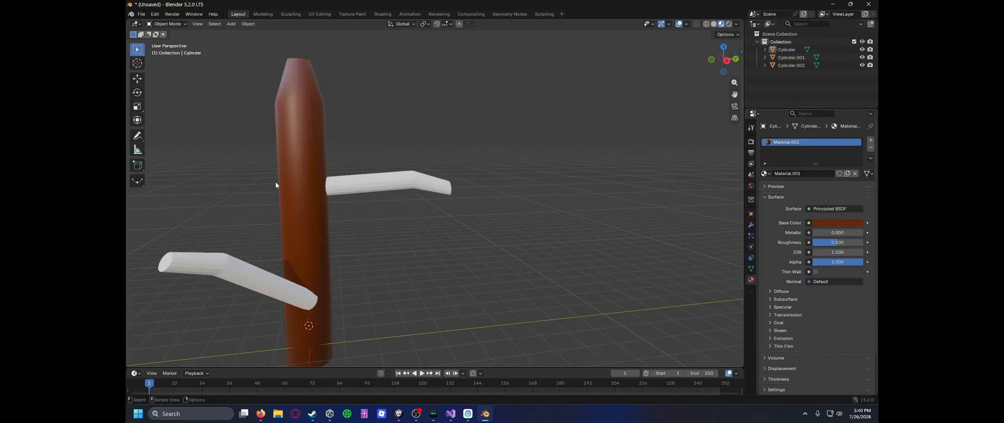
shift+middle_drag(324, 209, 524, 229)
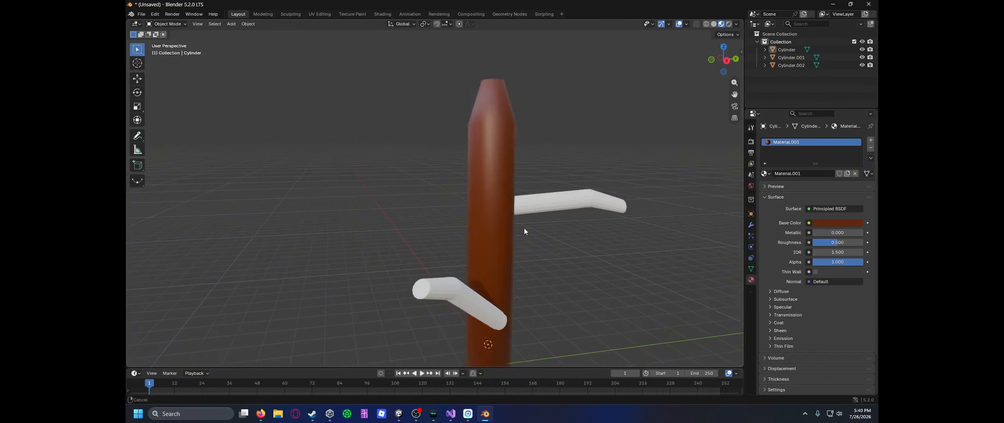
click(504, 177)
right_click(503, 178)
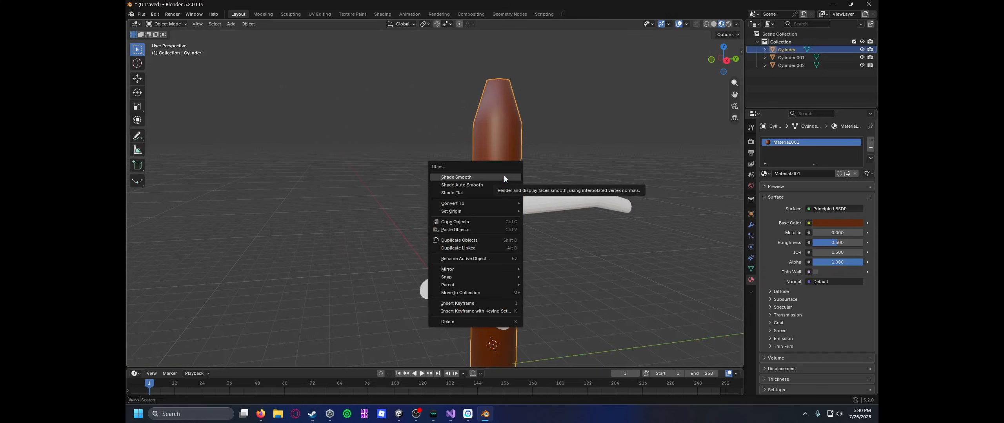
click(503, 177)
Step: Apply smooth shading to the upper branch and paste another copy of the branch in place
click(544, 213)
right_click(543, 213)
click(543, 210)
right_click(472, 305)
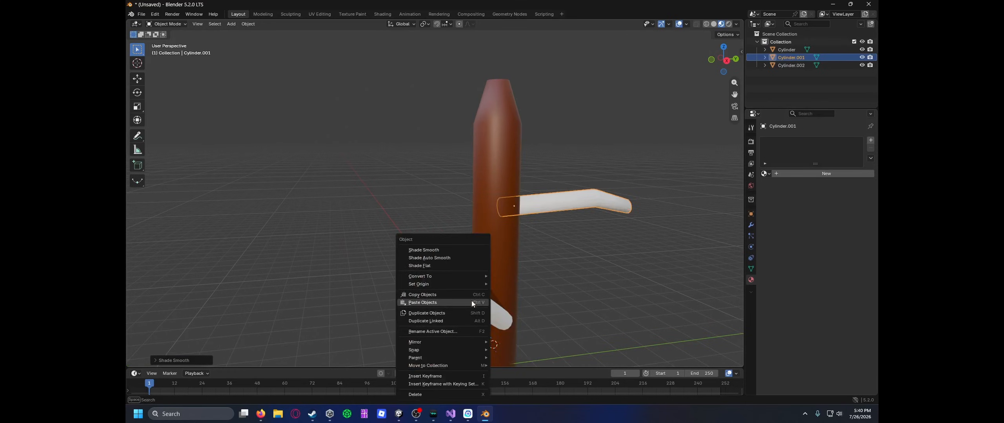
click(471, 302)
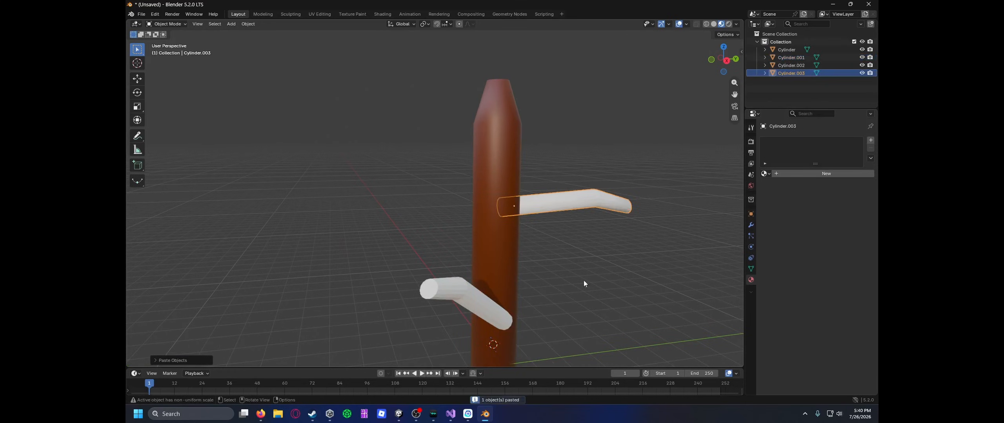
Step: Apply smooth shading to the lower branch and delete the extra pasted branch copy, Cylinder.003
right_click(470, 298)
click(470, 298)
key(ctrl+z)
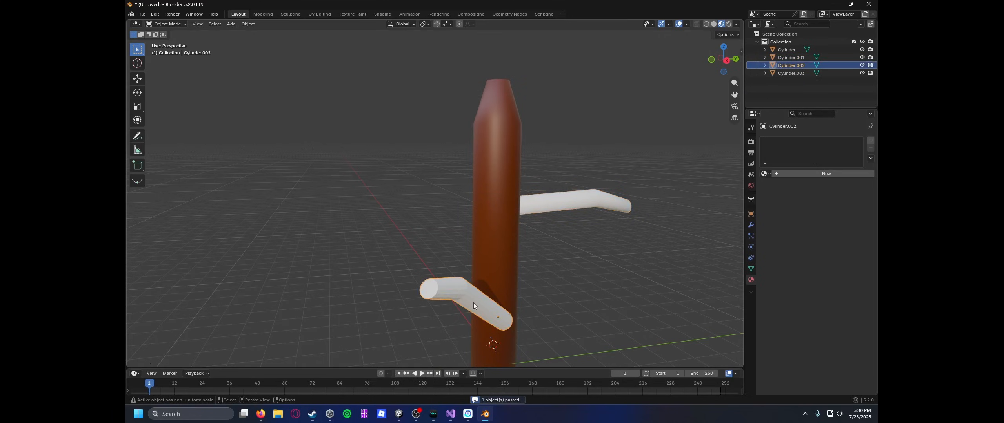
right_click(474, 303)
click(449, 250)
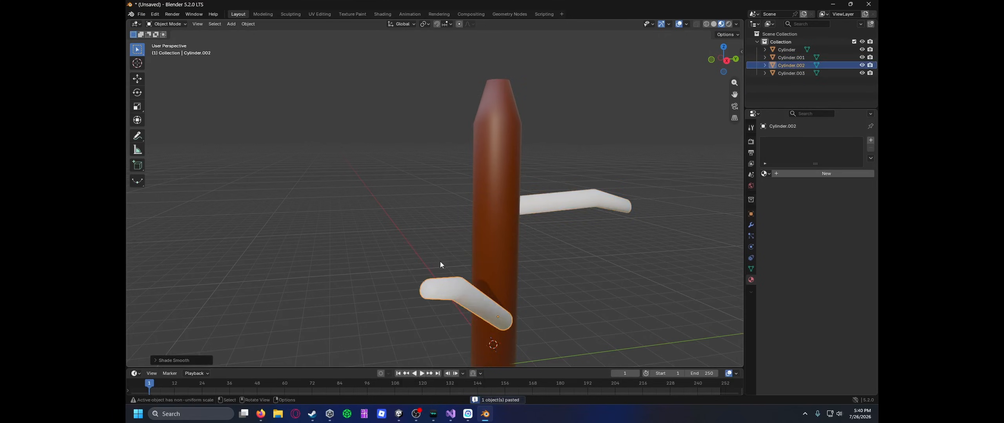
click(809, 73)
key(Delete)
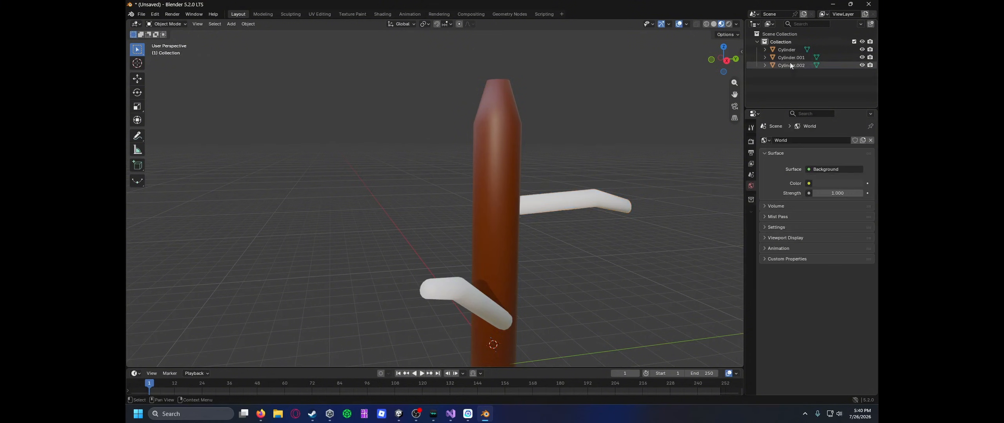
click(789, 58)
key(Delete)
key(ctrl+z)
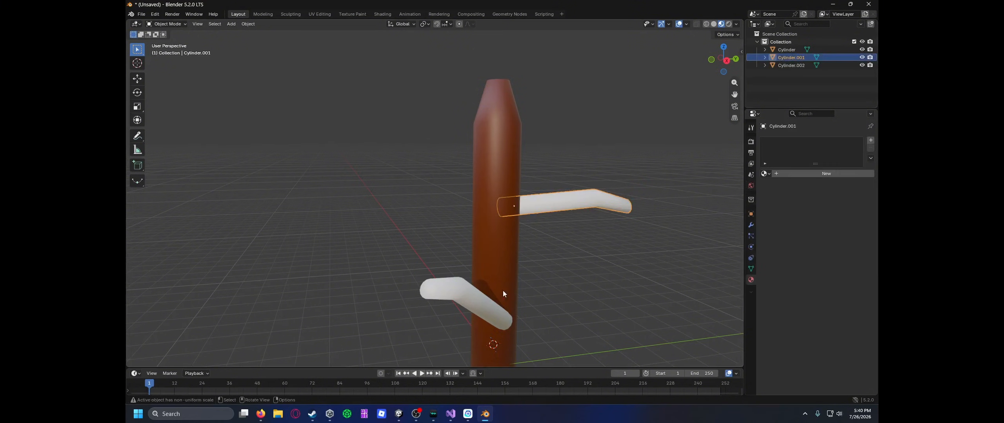
Step: Assign the existing reddish-brown Material.001 to both the lower and the upper branch
click(461, 285)
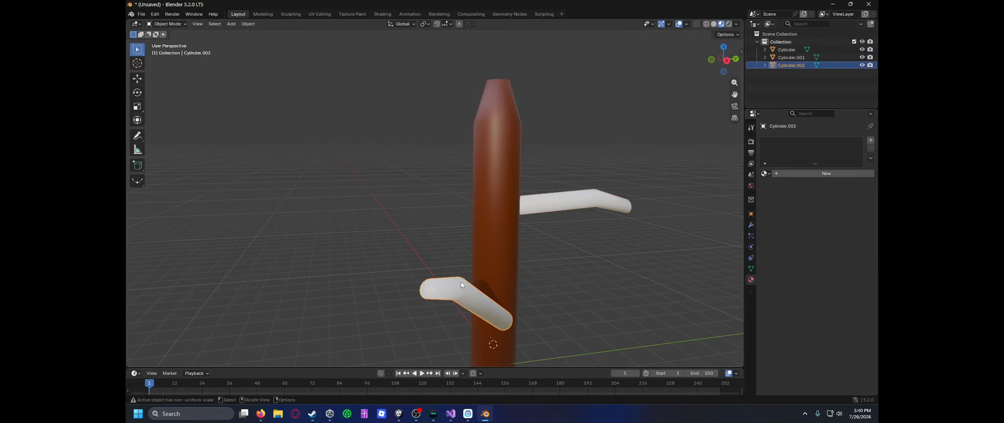
click(762, 176)
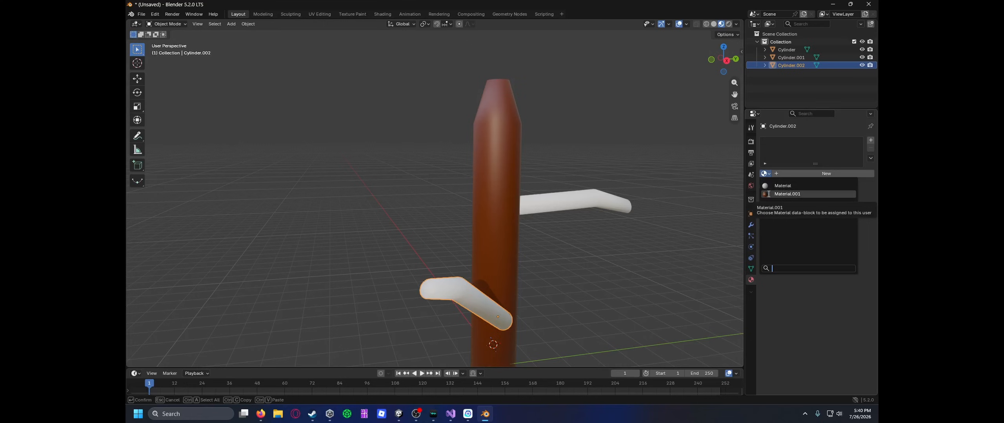
click(767, 193)
click(627, 205)
click(765, 174)
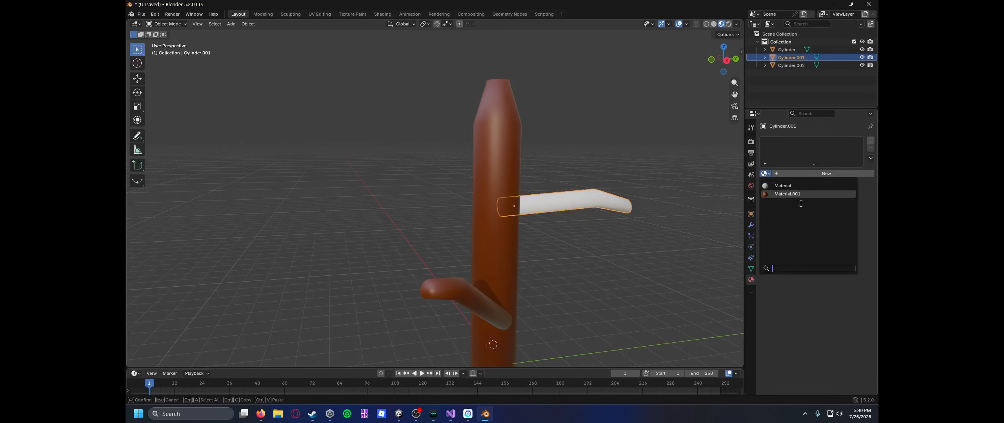
click(787, 194)
click(589, 300)
Step: Set the roughness of the shared trunk and branch material to 1.000
scroll(585, 296, down, 3)
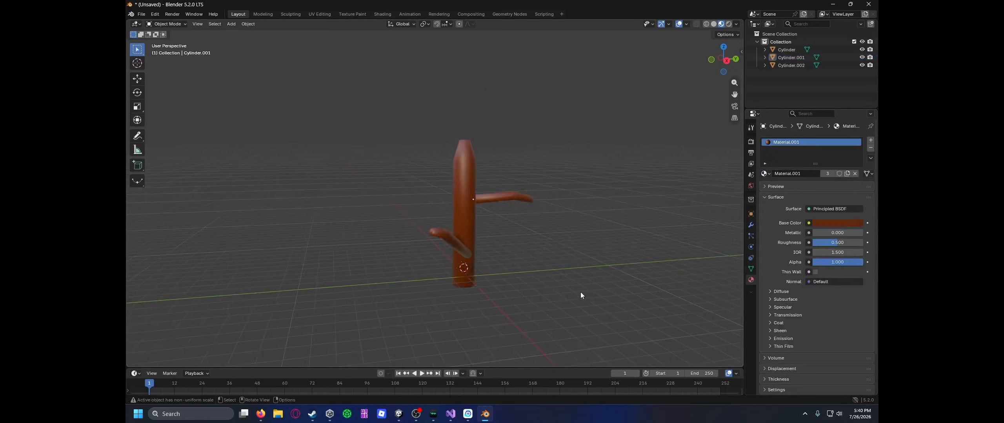
middle_drag(581, 292, 482, 302)
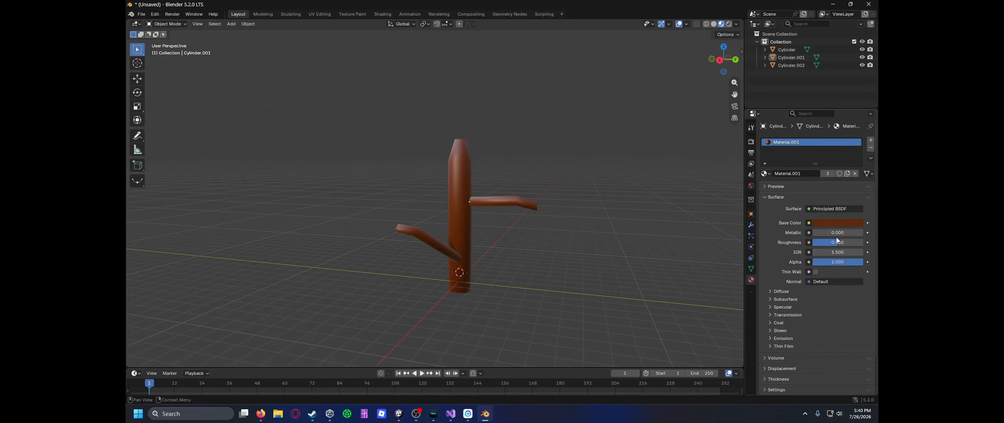
drag(836, 240, 853, 240)
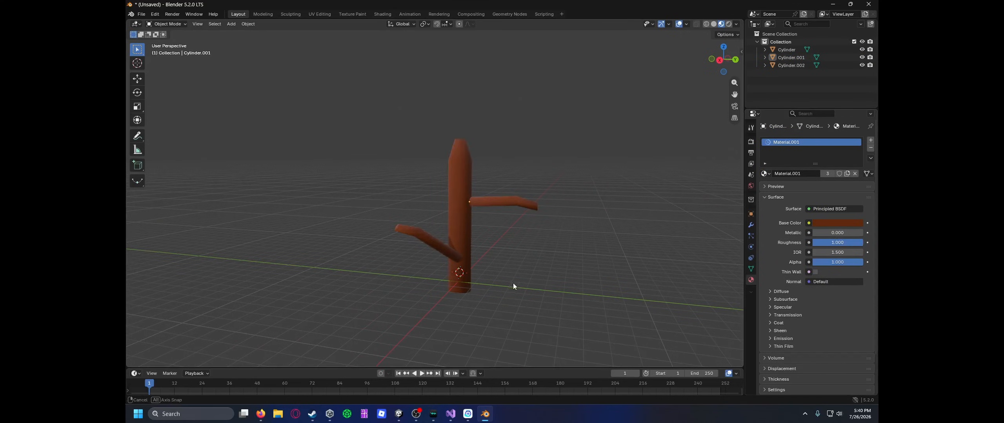
Step: Move the lower branch slightly in the negative direction along the global Y axis
middle_drag(513, 284, 533, 323)
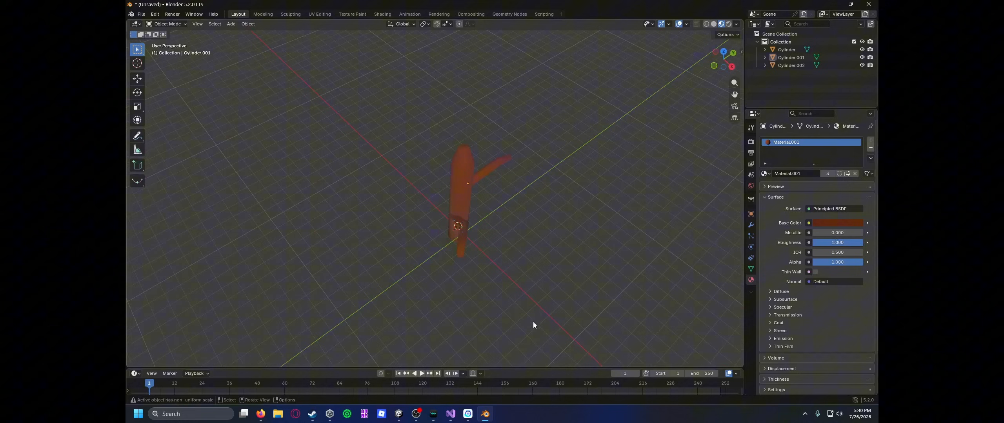
click(461, 249)
key(g)
key(z)
key(y)
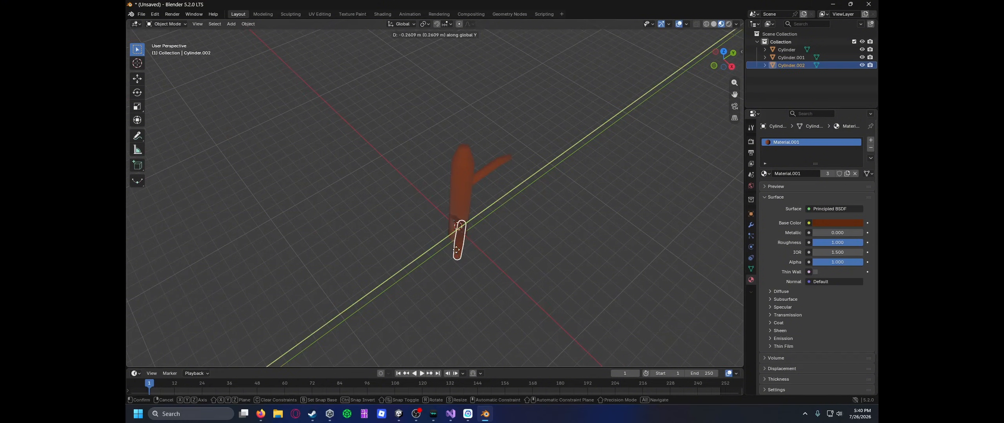
key(y)
key(x)
key(y)
key(z)
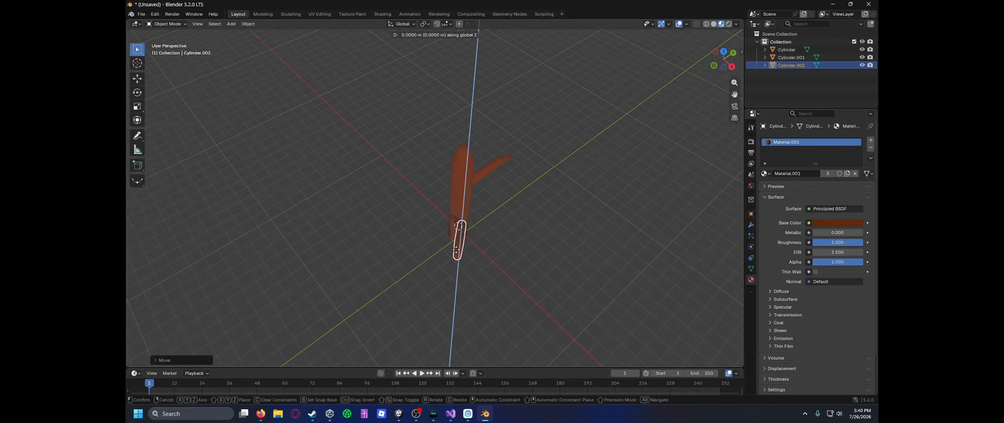
click(456, 250)
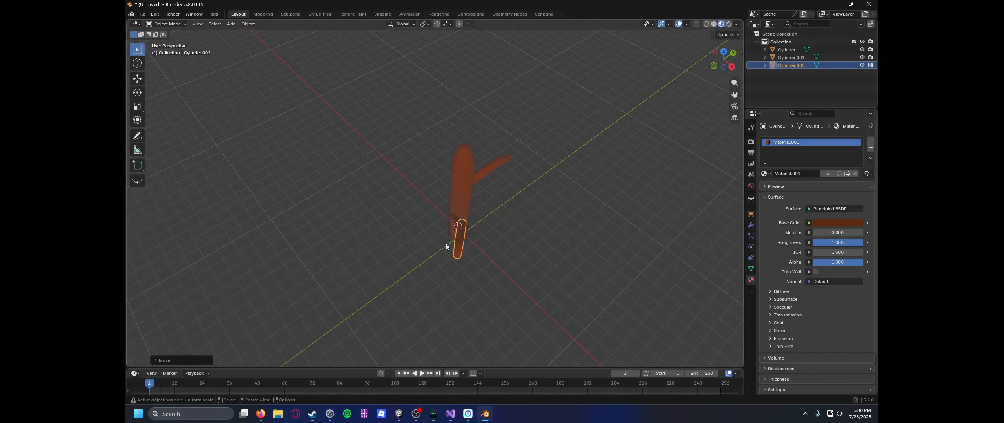
Step: Reposition the lower branch freely, checking from above and the side, so its base sits inside the trunk
key(g)
mouse_move(445, 243)
middle_down()
mouse_move(333, 188)
mouse_move(421, 189)
mouse_move(452, 247)
middle_up()
click(346, 162)
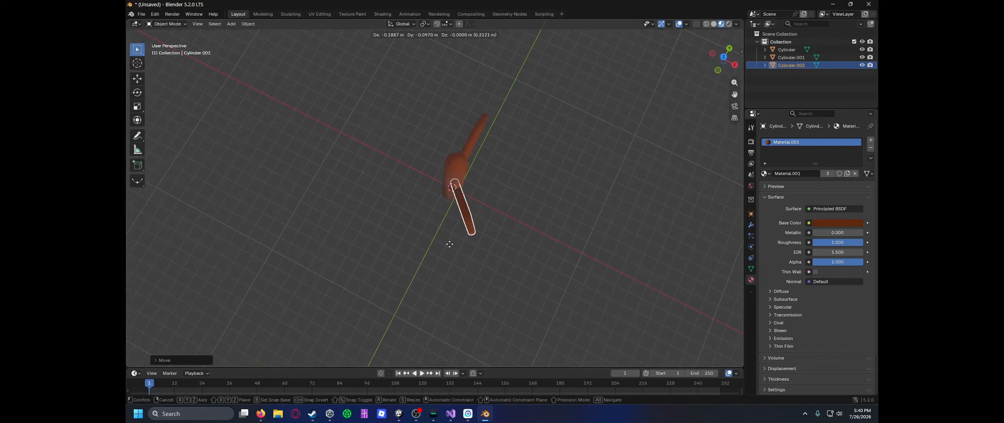
click(442, 253)
click(435, 257)
middle_drag(435, 257, 488, 187)
click(491, 206)
key(g)
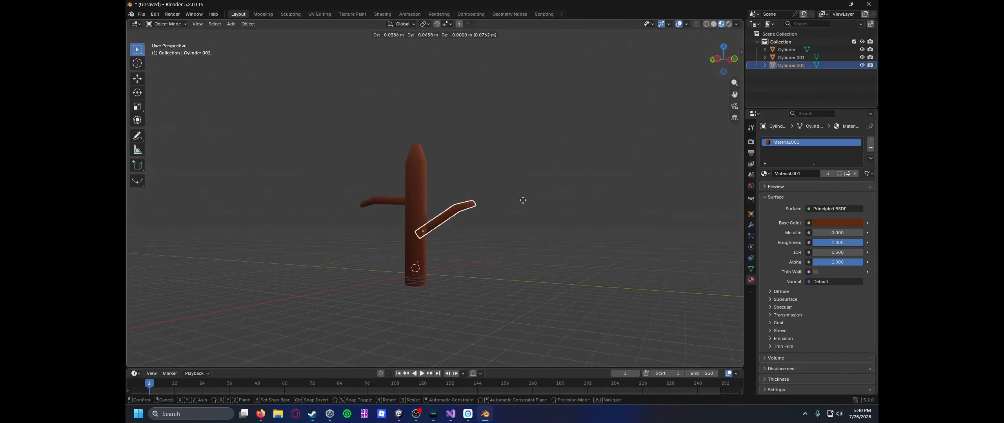
click(521, 227)
click(527, 235)
middle_drag(527, 235, 409, 263)
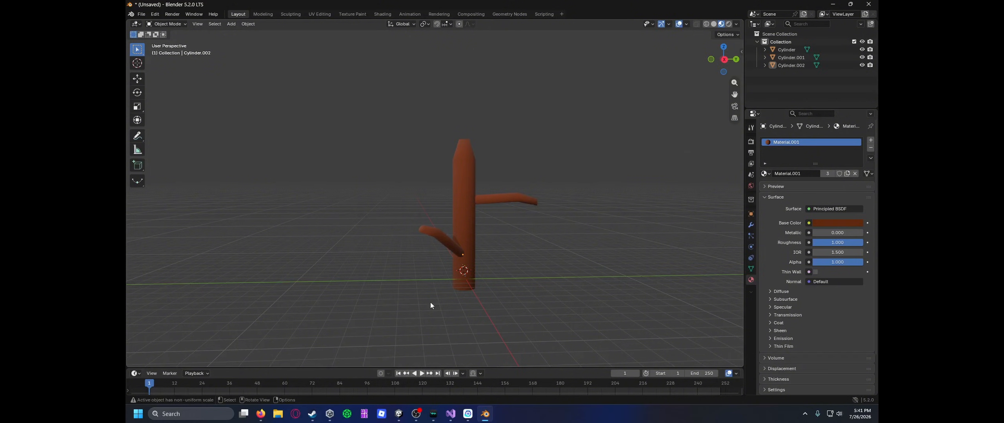
middle_drag(430, 303, 486, 281)
scroll(488, 283, up, 3)
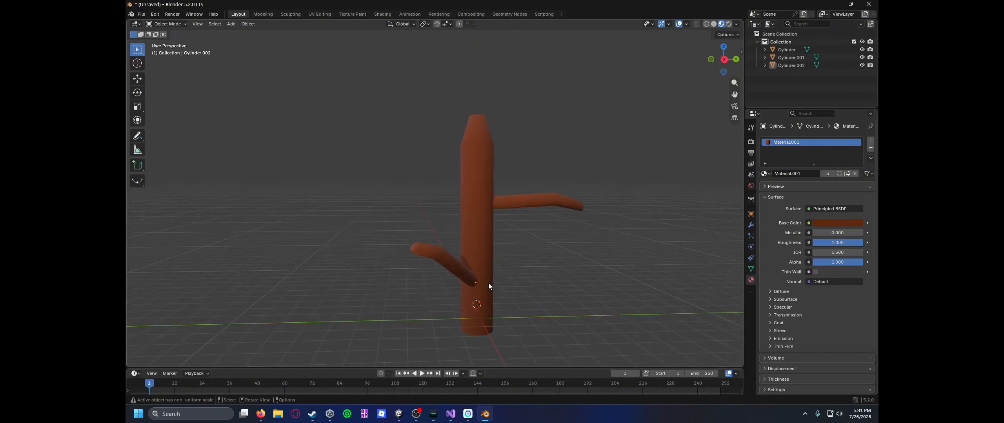
scroll(489, 283, down, 3)
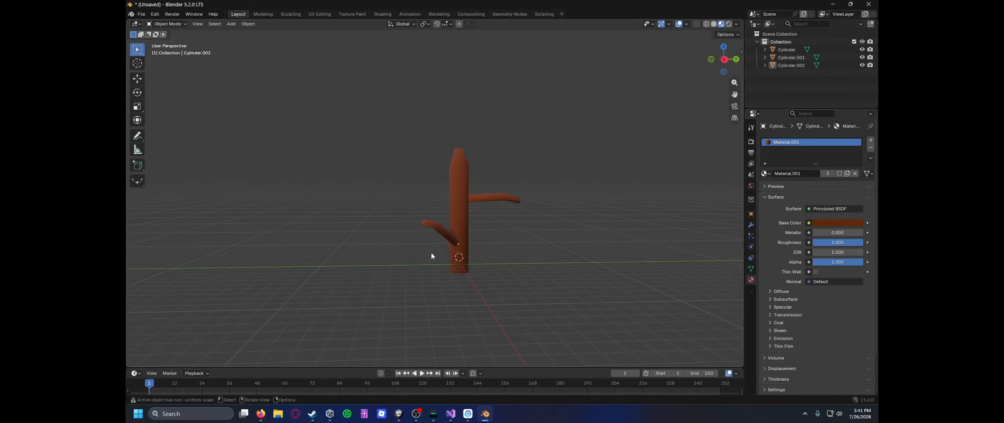
middle_drag(431, 254, 474, 277)
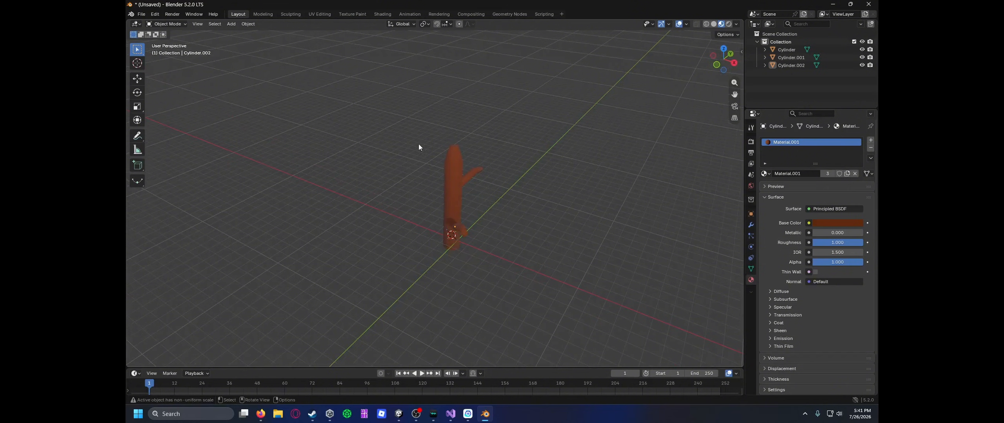